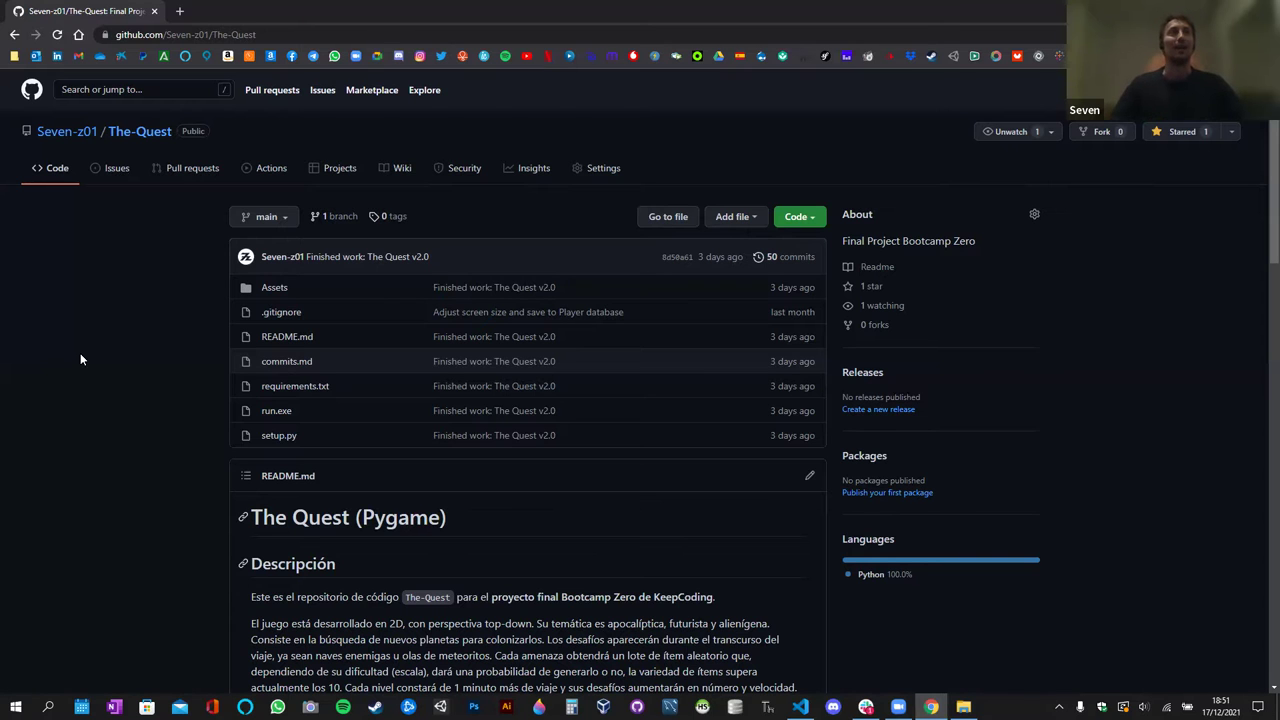
- Look over the repository's file list and the opening Descripción section of the README
{"action": "scroll", "coordinate": [149, 366], "scroll_direction": "down", "scroll_amount": 3}
{"action": "scroll", "coordinate": [146, 386], "scroll_direction": "up", "scroll_amount": 3}
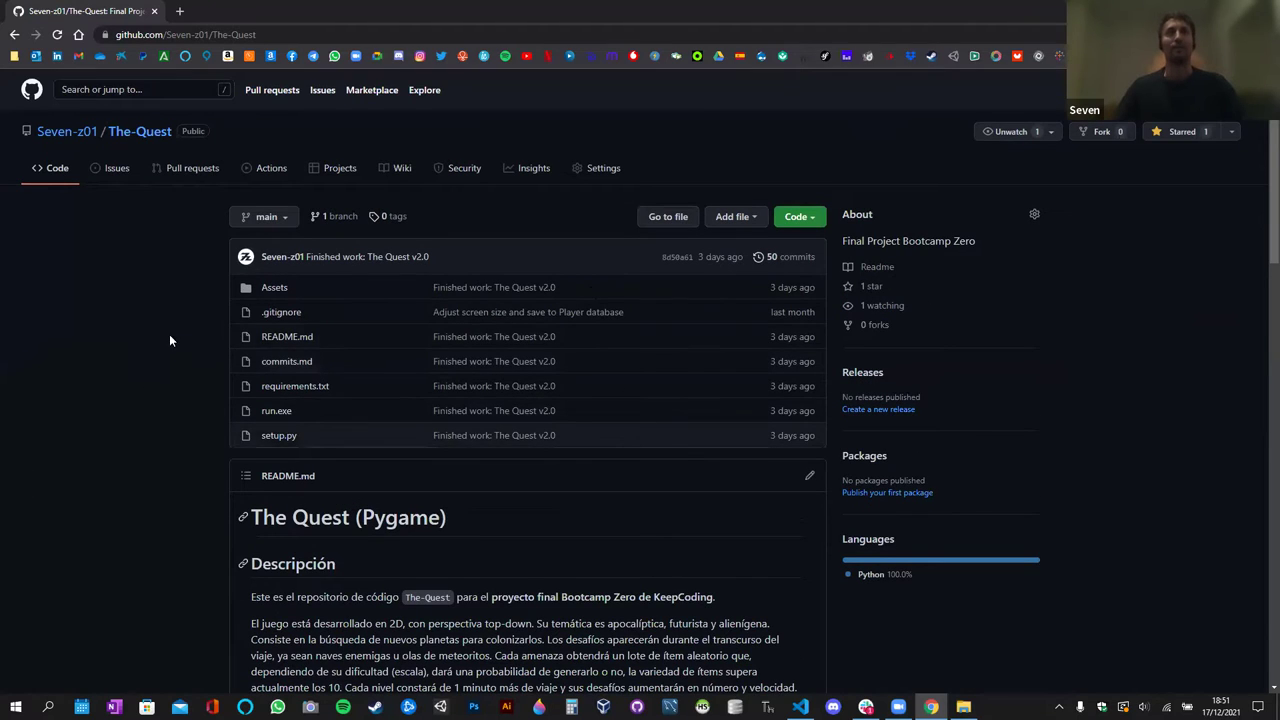
{"action": "scroll", "coordinate": [140, 337], "scroll_direction": "down", "scroll_amount": 2}
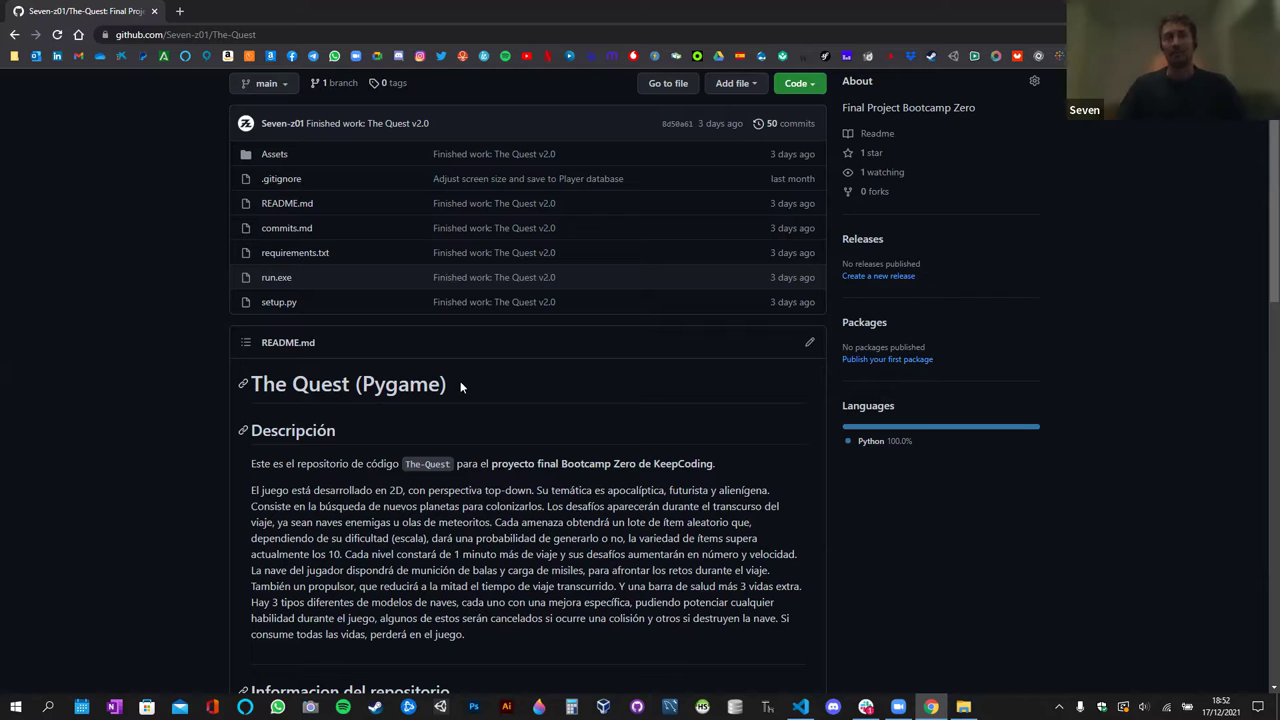
{"action": "scroll", "coordinate": [297, 381], "scroll_direction": "down", "scroll_amount": 1}
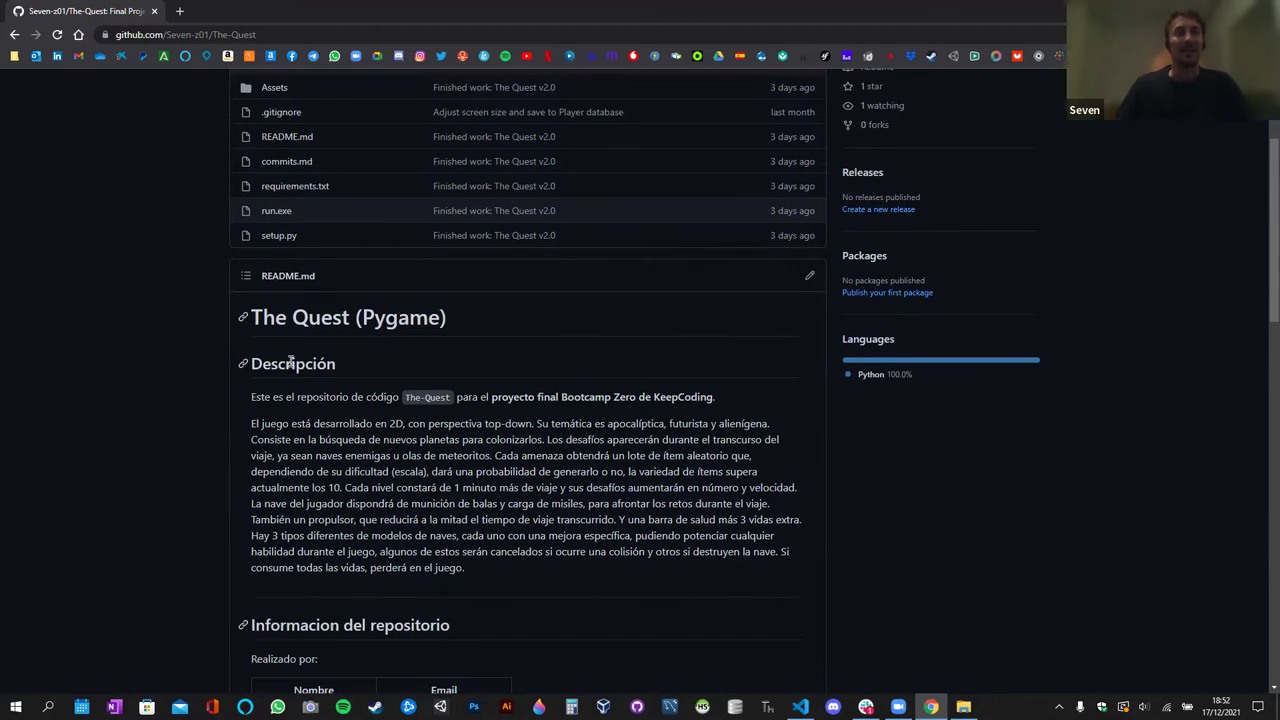
{"action": "scroll", "coordinate": [297, 379], "scroll_direction": "up", "scroll_amount": 1}
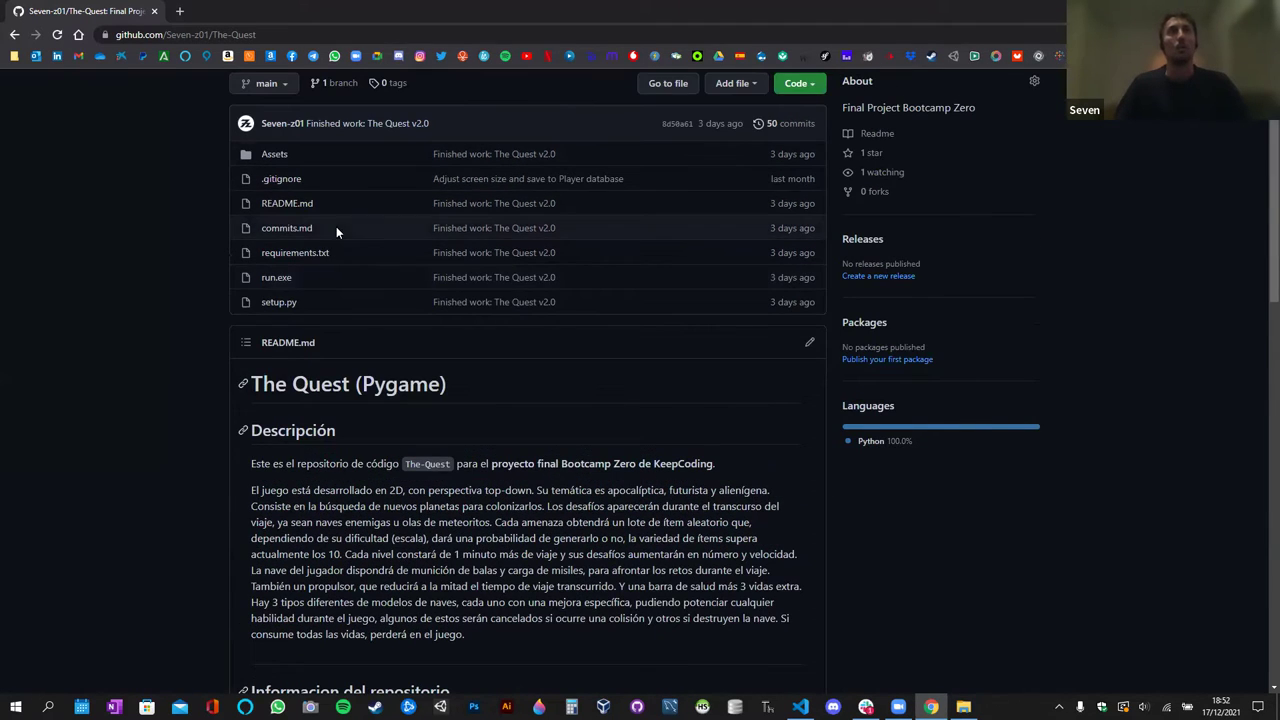
{"action": "scroll", "coordinate": [290, 255], "scroll_direction": "up", "scroll_amount": 1}
{"action": "scroll", "coordinate": [290, 256], "scroll_direction": "up", "scroll_amount": 1}
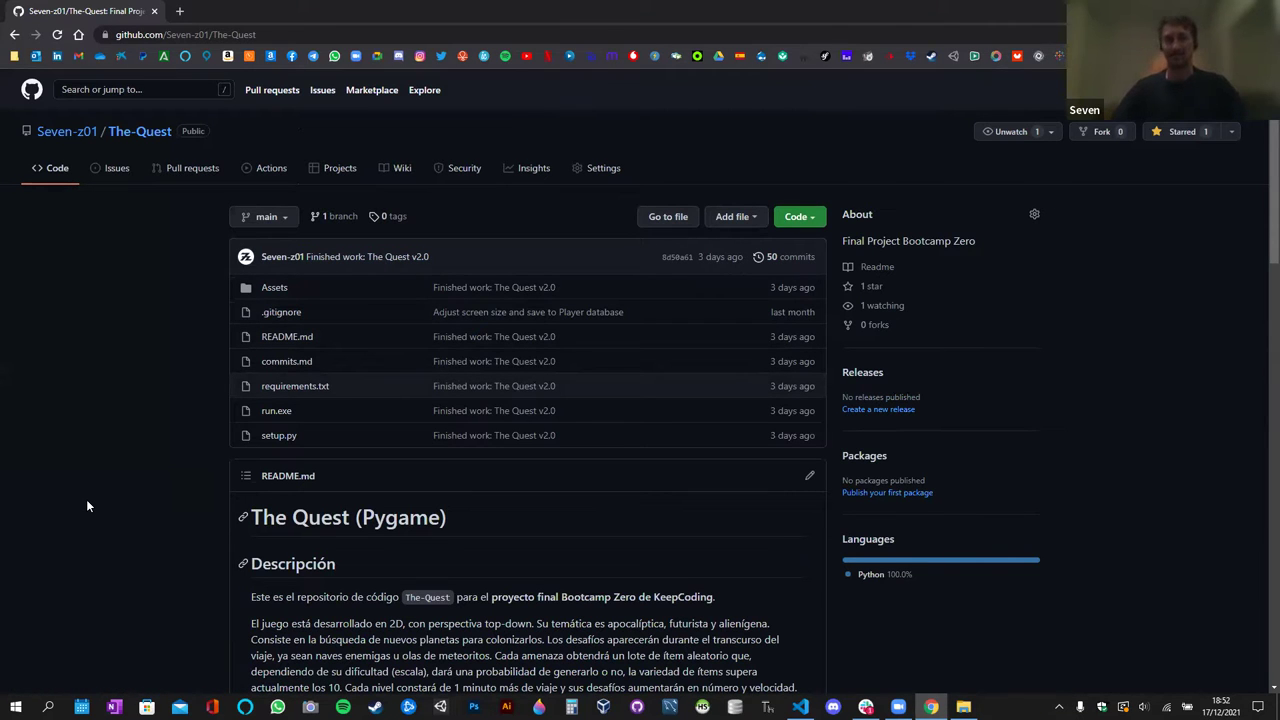
{"action": "scroll", "coordinate": [86, 505], "scroll_direction": "down", "scroll_amount": 1}
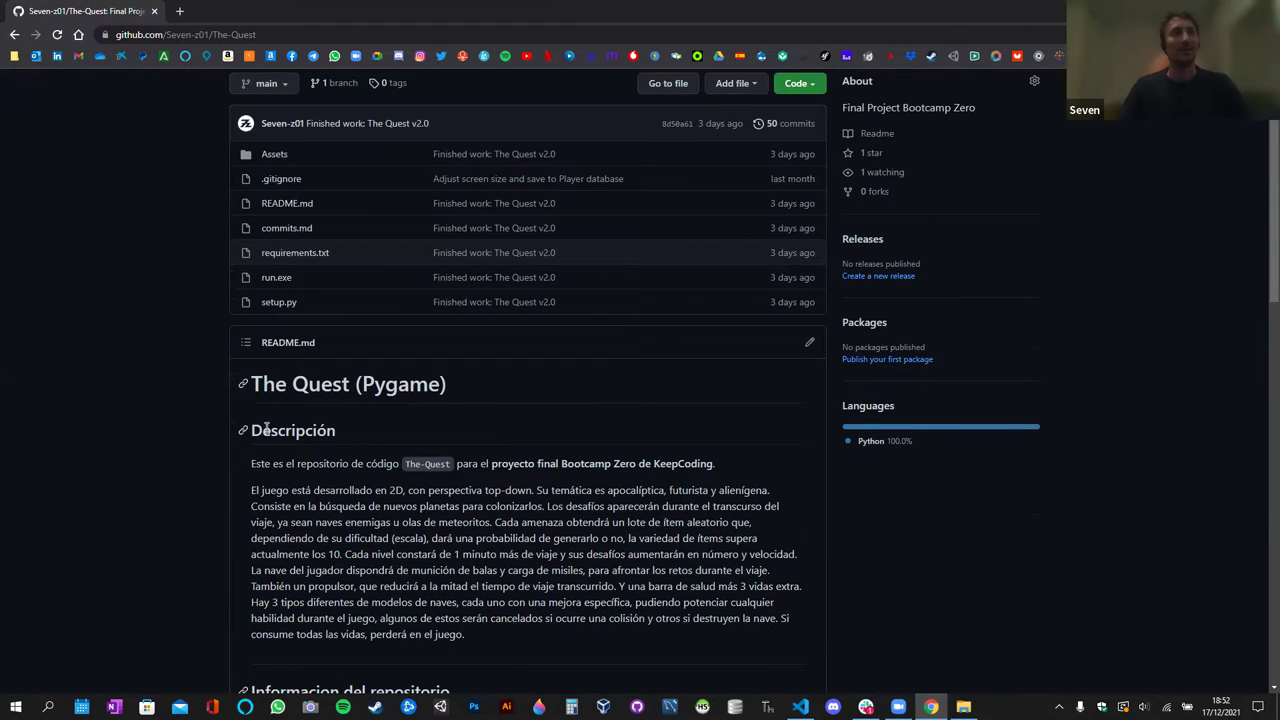
{"action": "scroll", "coordinate": [266, 428], "scroll_direction": "up", "scroll_amount": 2}
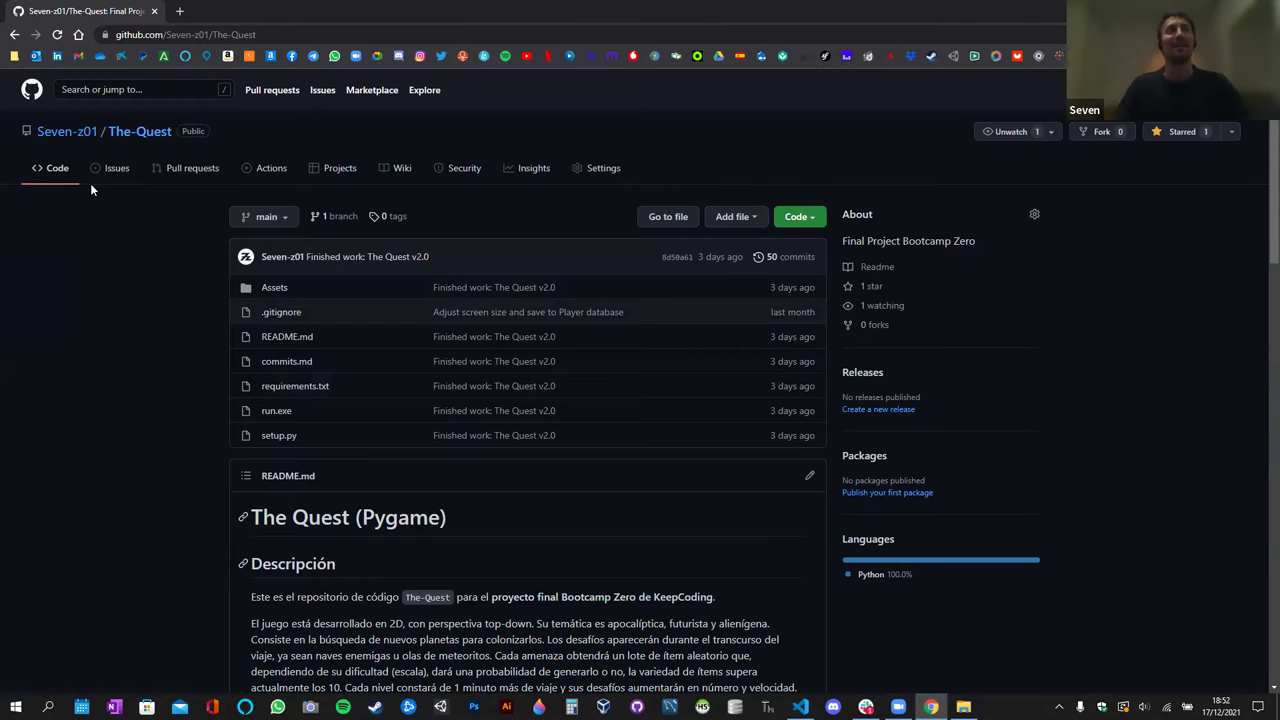
- Read through the README from the description to the end of the repository structure section, and return to the file list
{"action": "scroll", "coordinate": [226, 248], "scroll_direction": "down", "scroll_amount": 2}
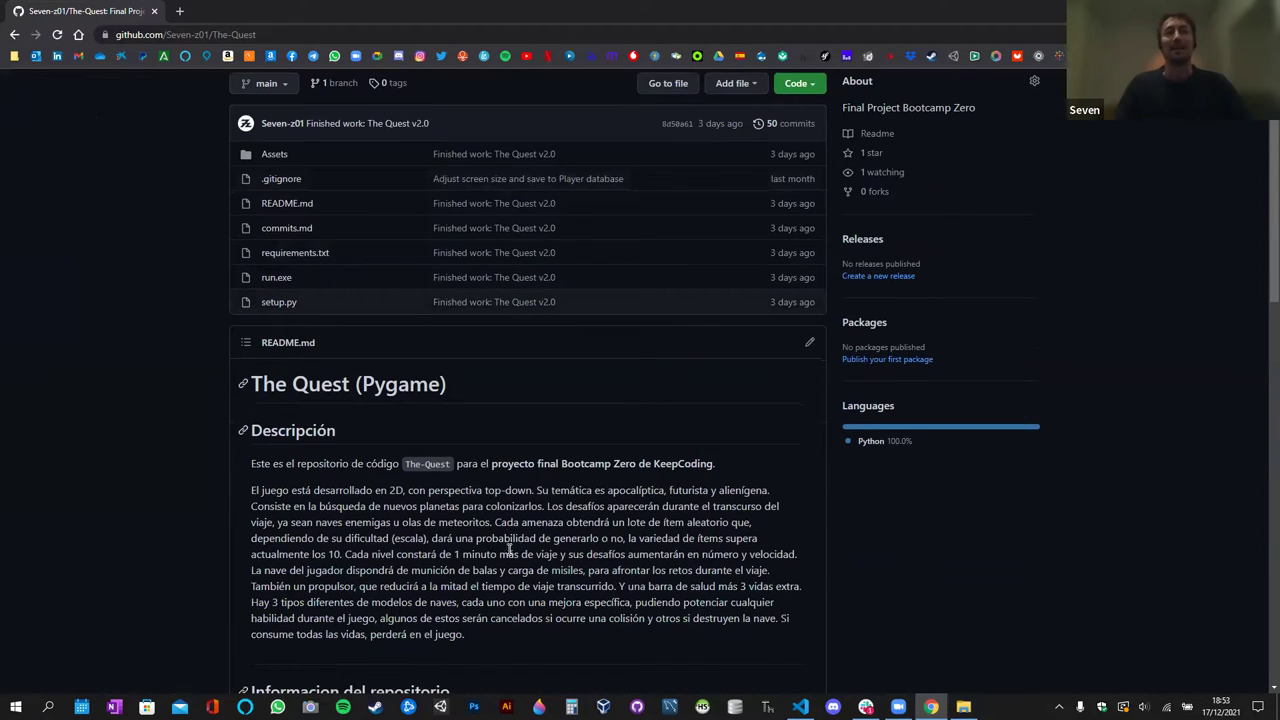
{"action": "scroll", "coordinate": [334, 270], "scroll_direction": "down", "scroll_amount": 3}
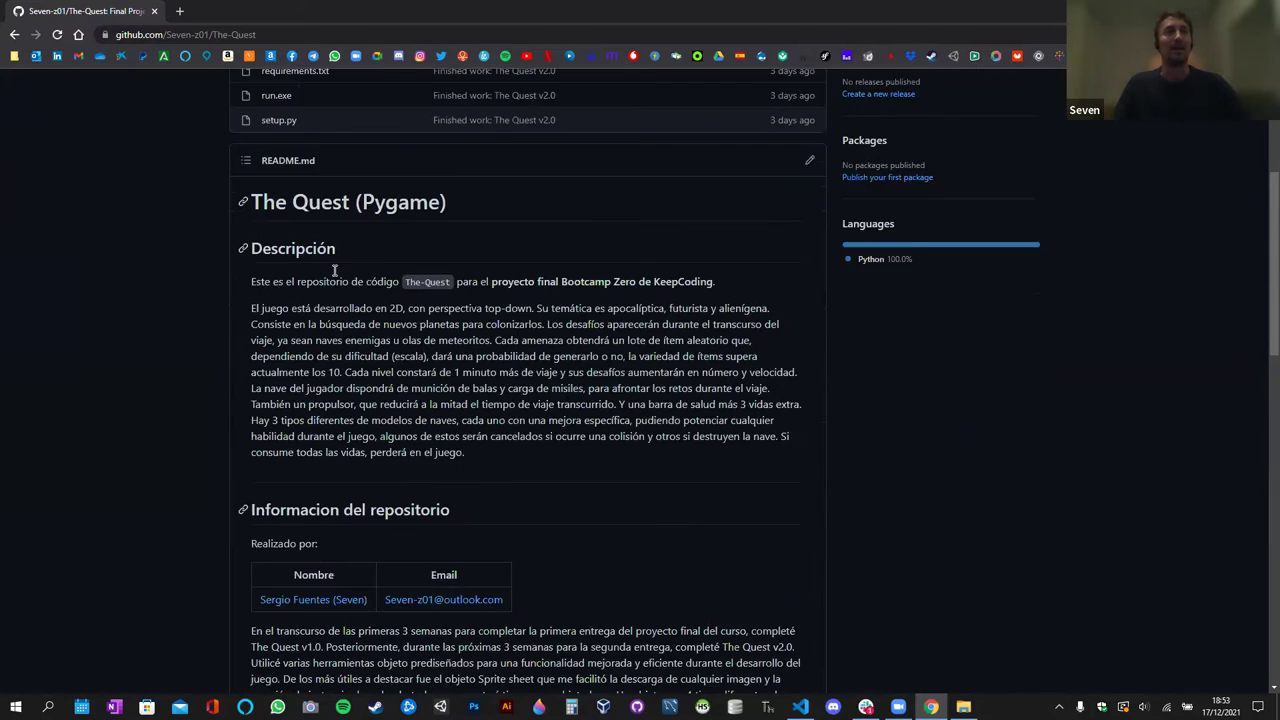
{"action": "scroll", "coordinate": [333, 268], "scroll_direction": "down", "scroll_amount": 3}
{"action": "scroll", "coordinate": [336, 360], "scroll_direction": "down", "scroll_amount": 6}
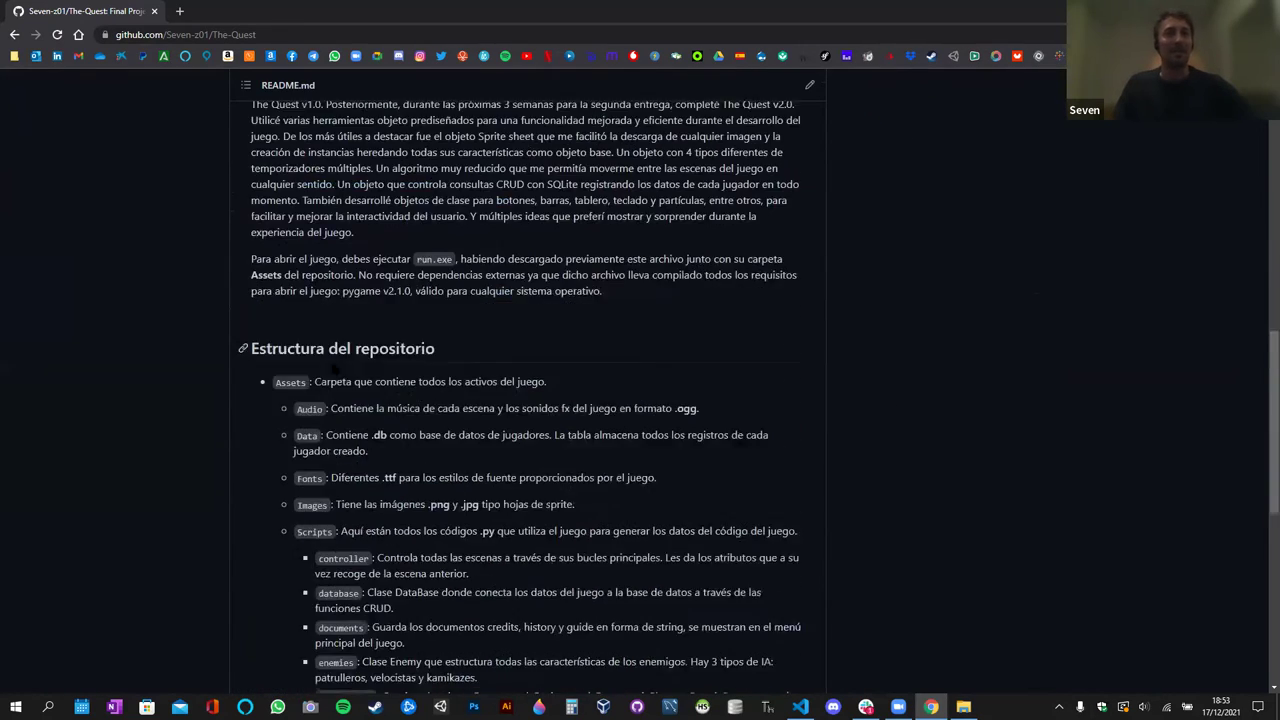
{"action": "scroll", "coordinate": [330, 354], "scroll_direction": "down", "scroll_amount": 5}
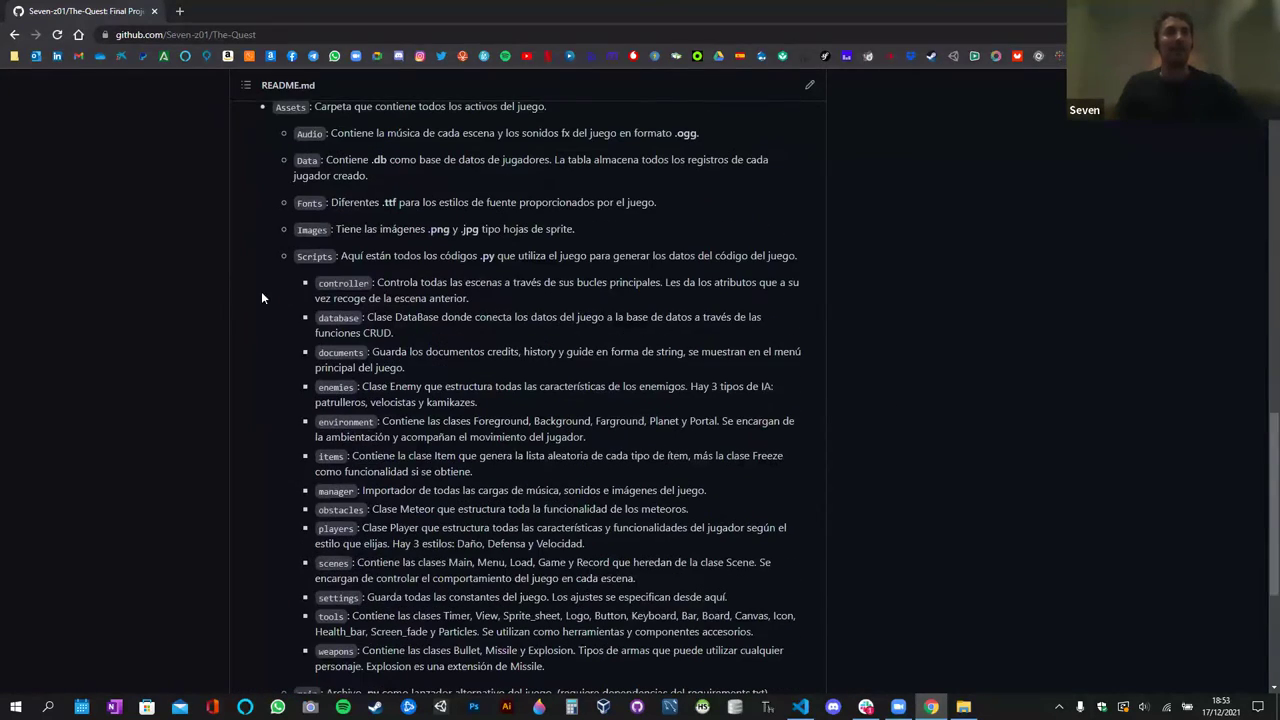
{"action": "scroll", "coordinate": [268, 192], "scroll_direction": "up", "scroll_amount": 1}
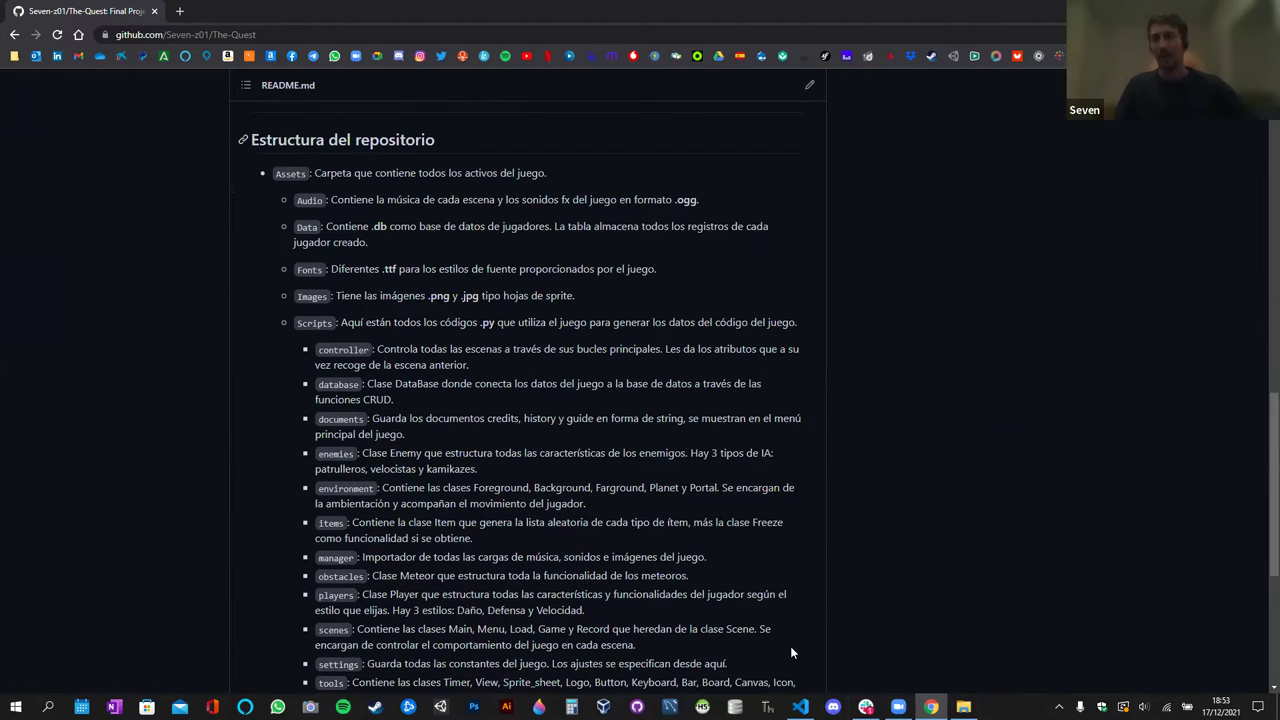
{"action": "scroll", "coordinate": [410, 268], "scroll_direction": "down", "scroll_amount": 4}
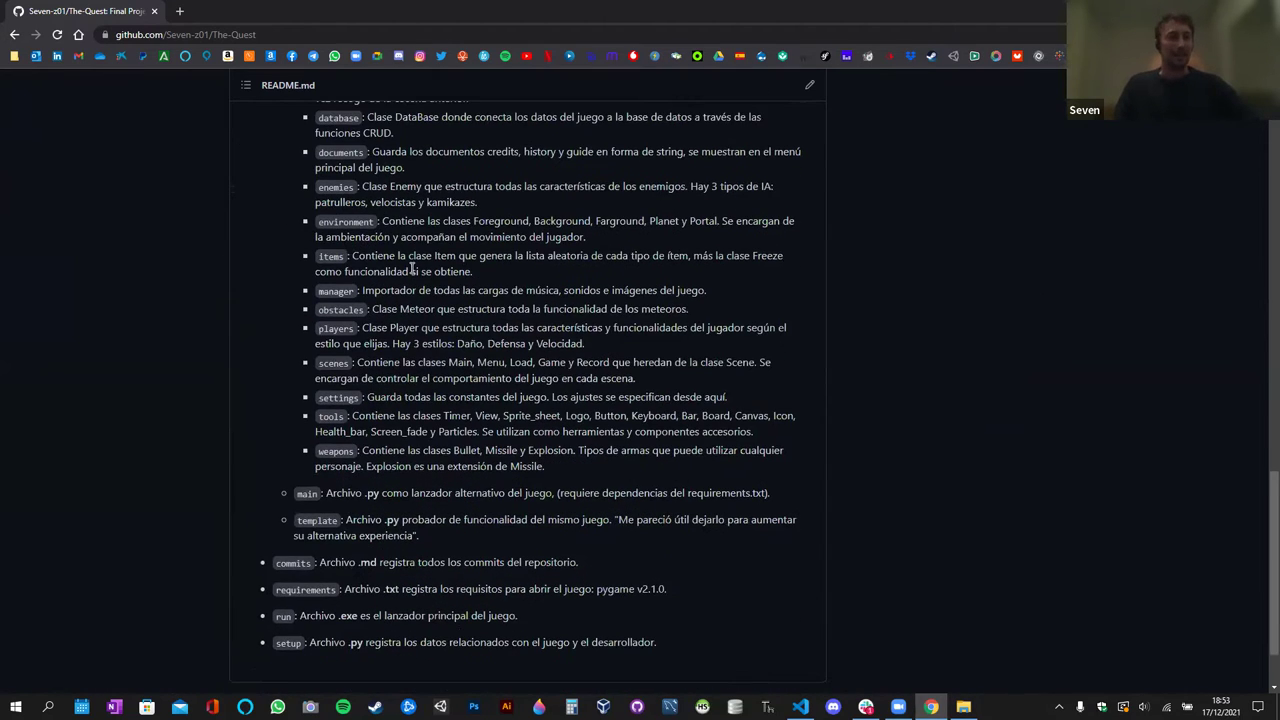
{"action": "scroll", "coordinate": [411, 268], "scroll_direction": "up", "scroll_amount": 13}
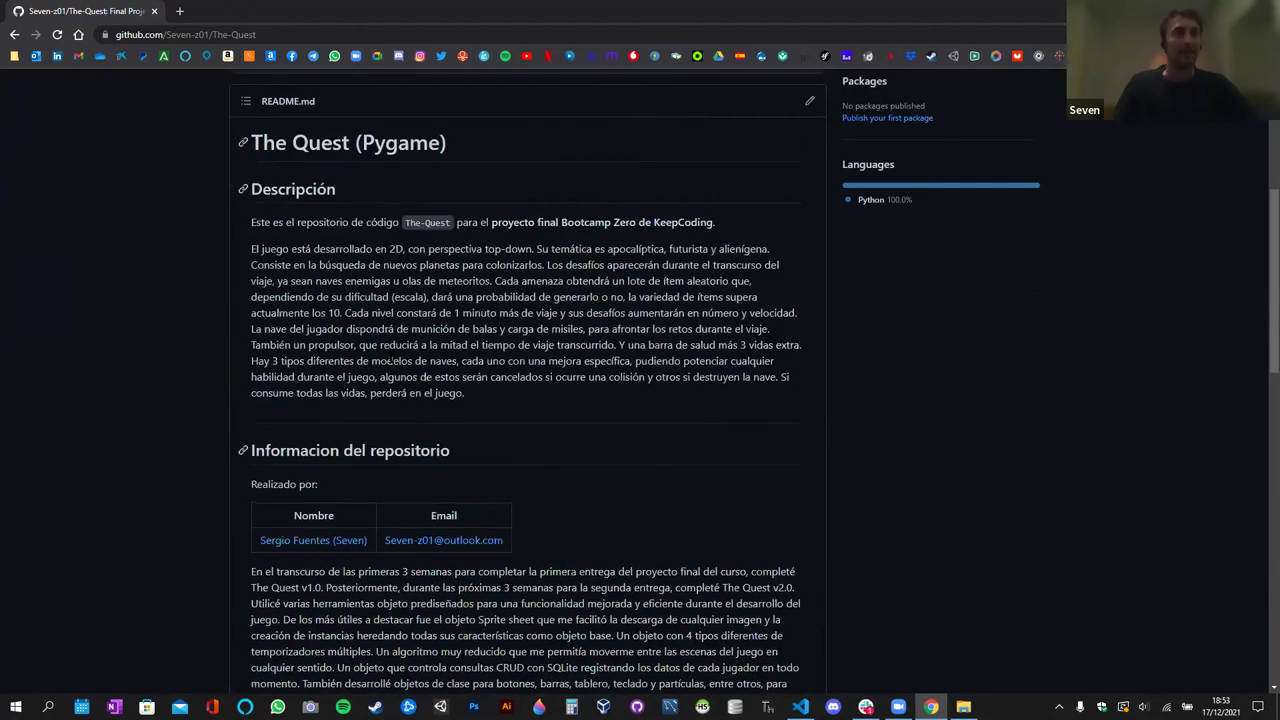
{"action": "scroll", "coordinate": [308, 360], "scroll_direction": "up", "scroll_amount": 3}
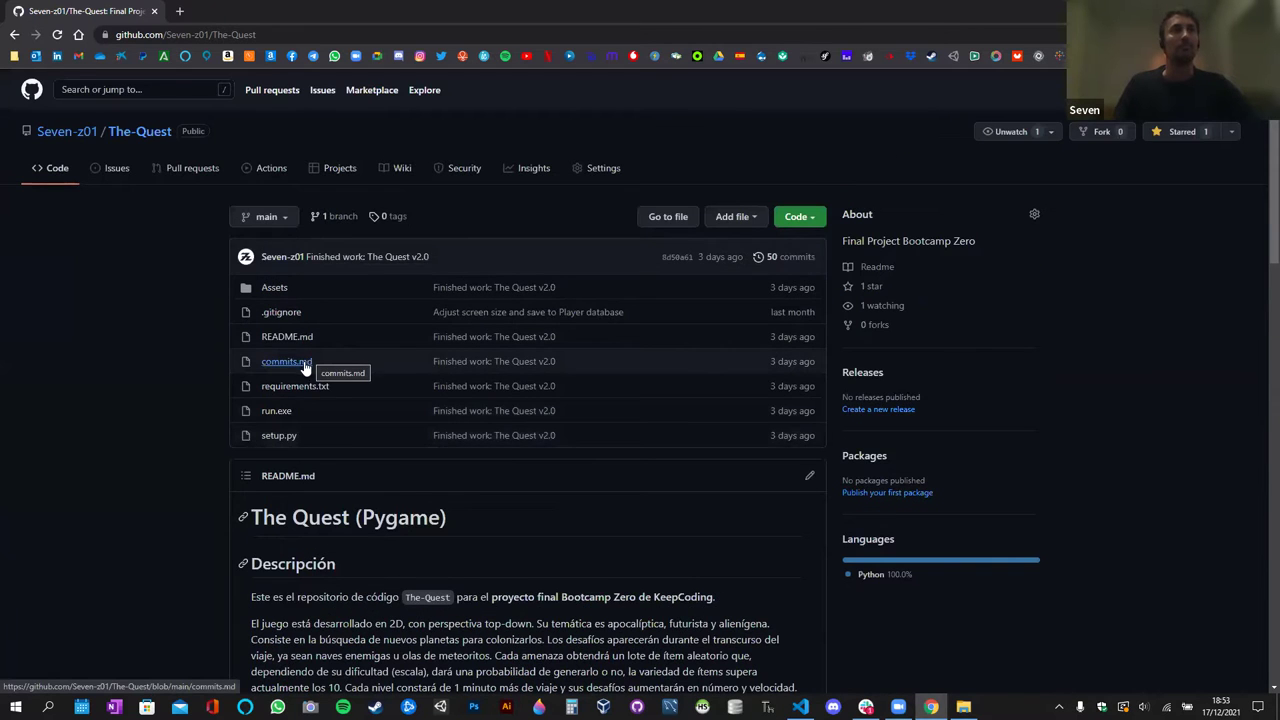
- Highlight the README paragraph that describes the game under Descripción
{"action": "scroll", "coordinate": [304, 365], "scroll_direction": "down", "scroll_amount": 1}
{"action": "scroll", "coordinate": [303, 368], "scroll_direction": "down", "scroll_amount": 1}
{"action": "scroll", "coordinate": [303, 368], "scroll_direction": "up", "scroll_amount": 1}
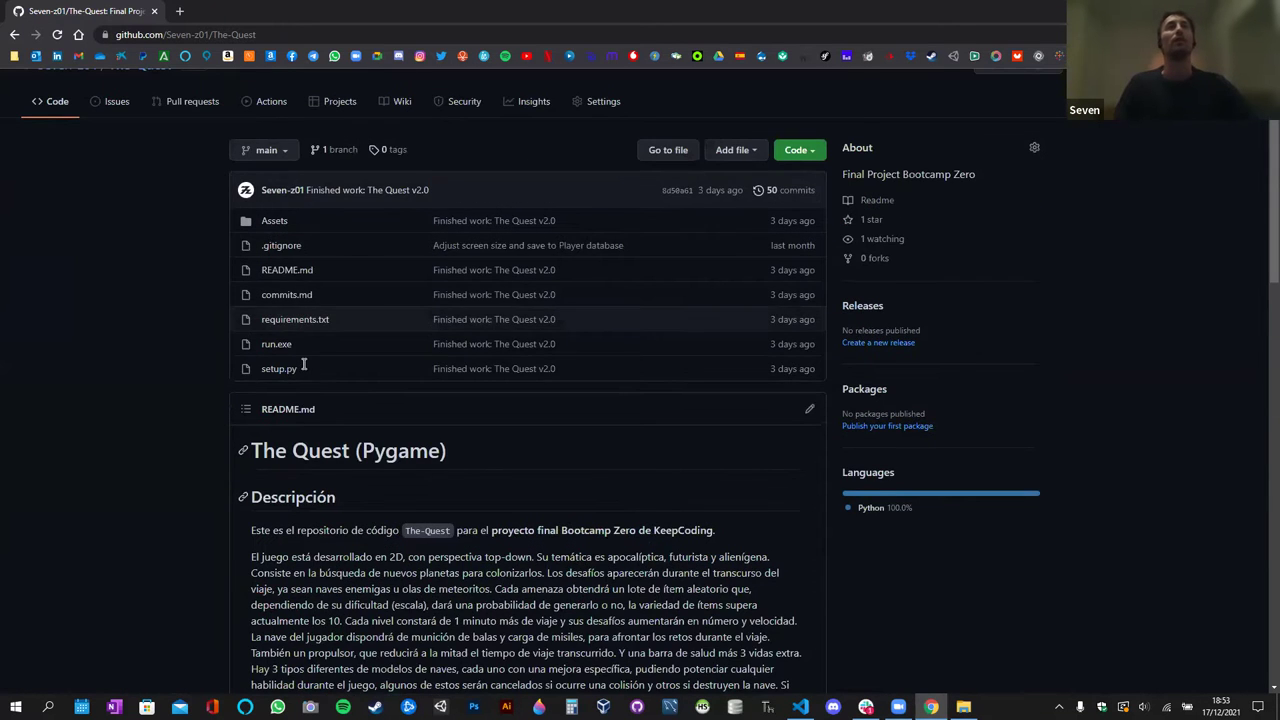
{"action": "scroll", "coordinate": [303, 368], "scroll_direction": "down", "scroll_amount": 1}
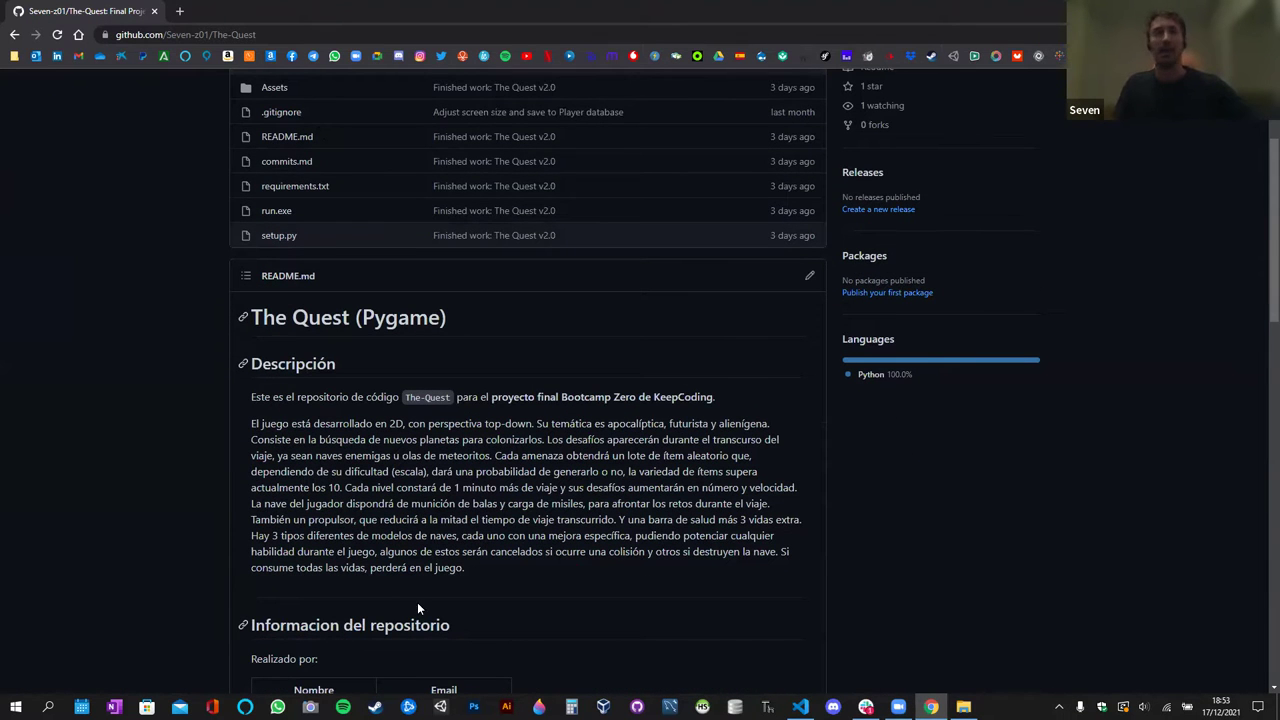
{"action": "left_click_drag", "start_coordinate": [251, 421], "coordinate": [484, 588]}
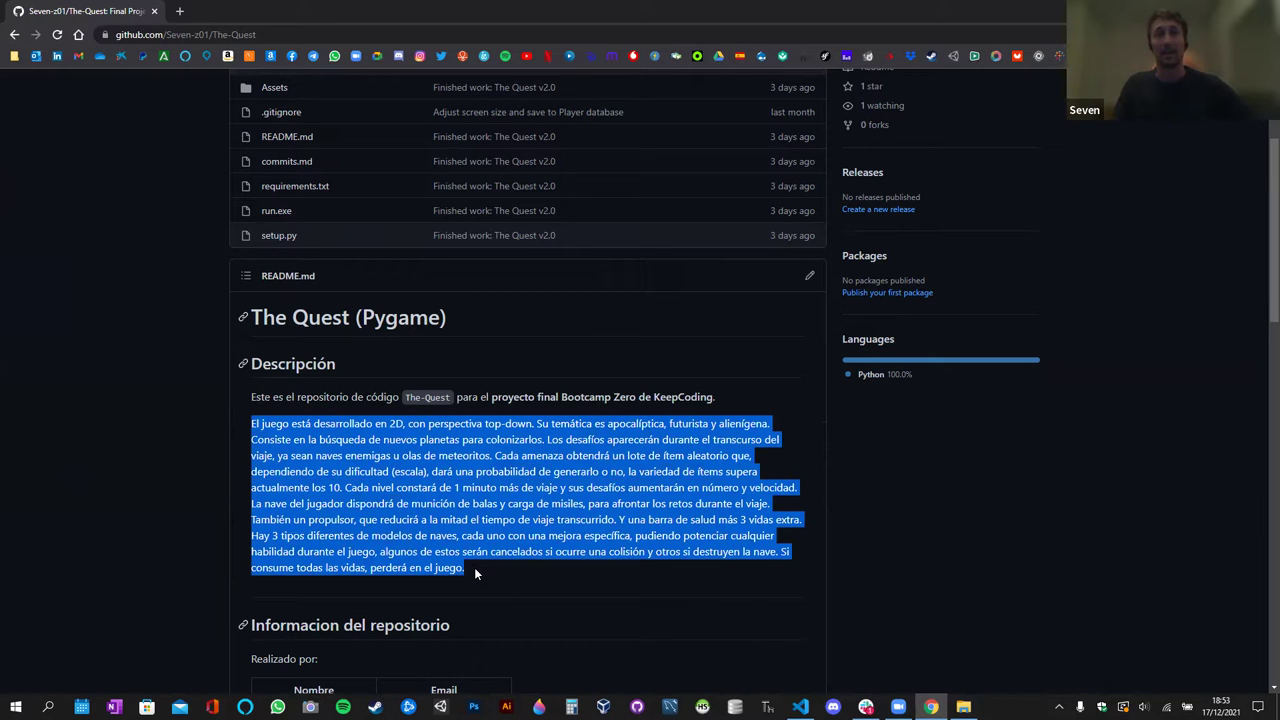
{"action": "left_click", "coordinate": [474, 567]}
{"action": "triple_click", "coordinate": [228, 428]}
- Switch to the File Explorer window showing Descargas and open the Assets folder inside the extracted The-Quest-main folder
{"action": "mouse_move", "coordinate": [963, 707]}
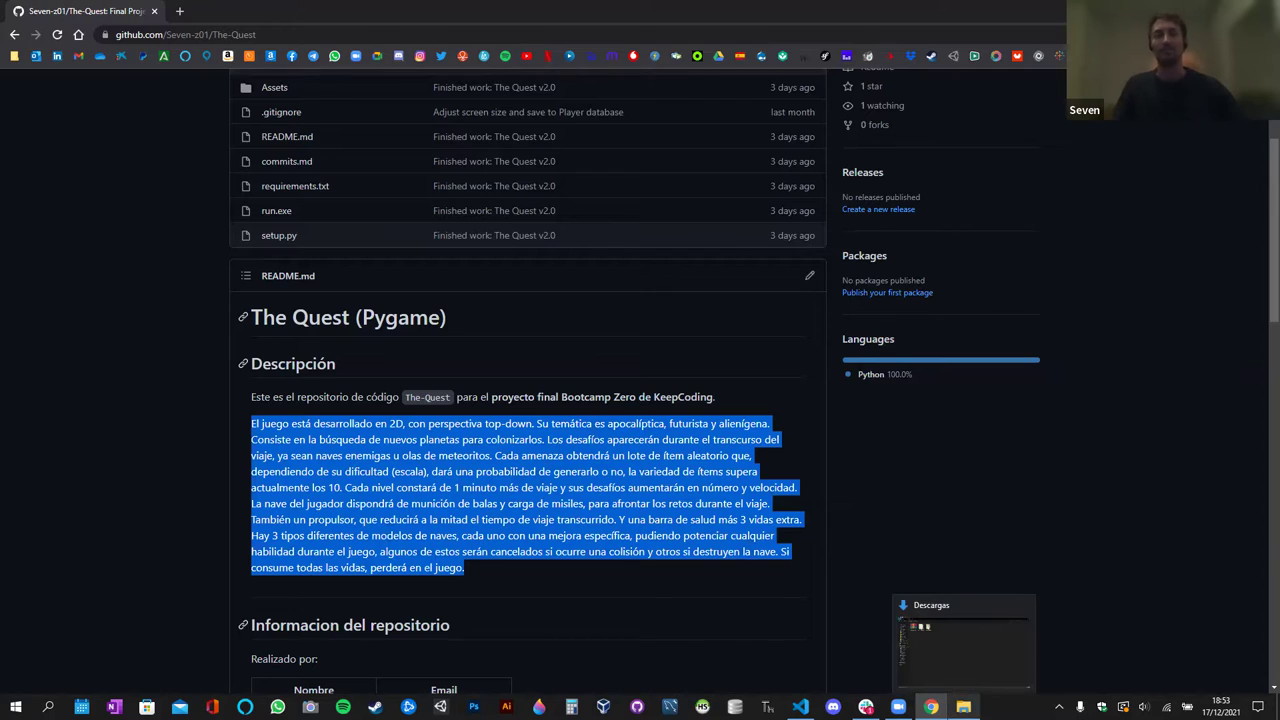
{"action": "left_click", "coordinate": [963, 640]}
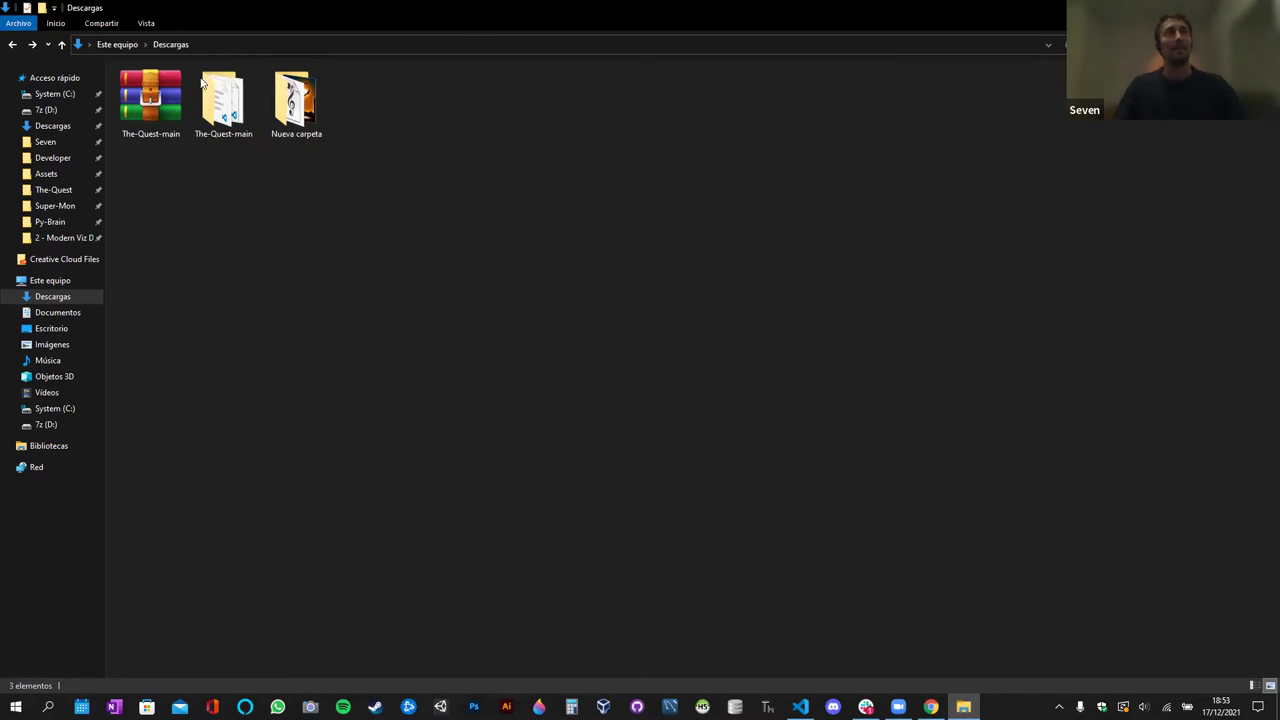
{"action": "left_click", "coordinate": [227, 116]}
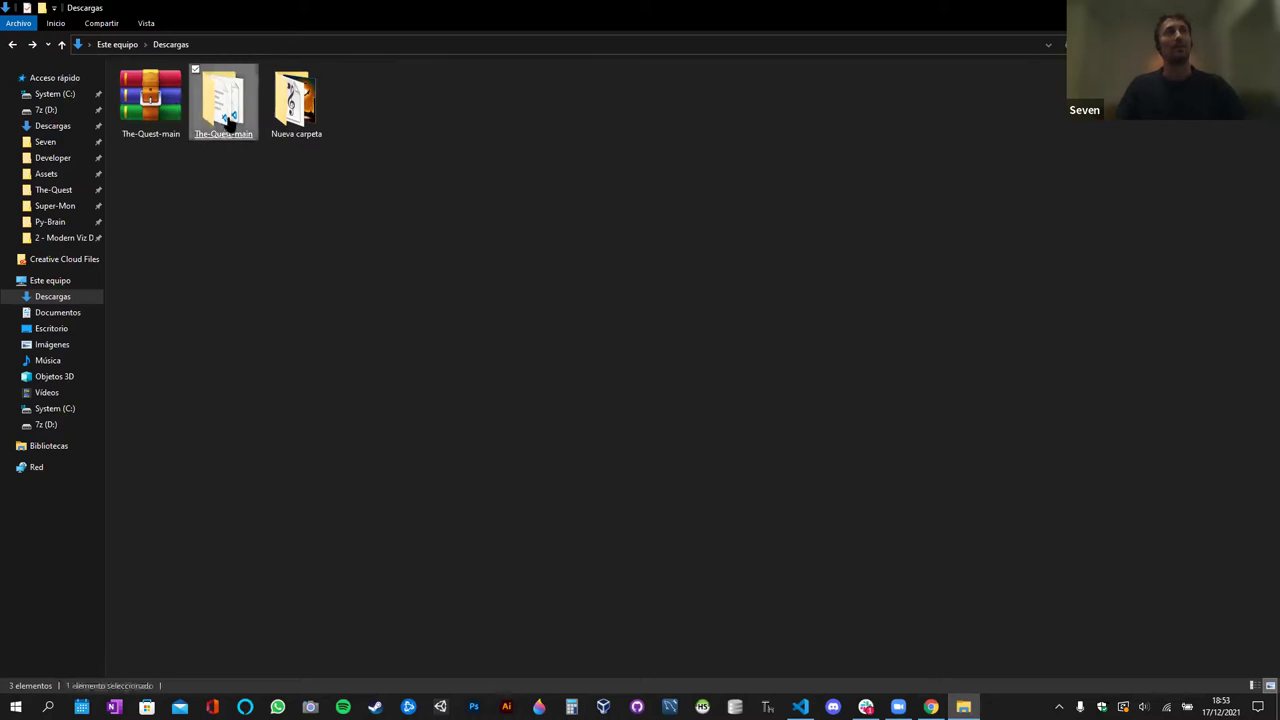
{"action": "double_click", "coordinate": [227, 116]}
{"action": "double_click", "coordinate": [218, 134]}
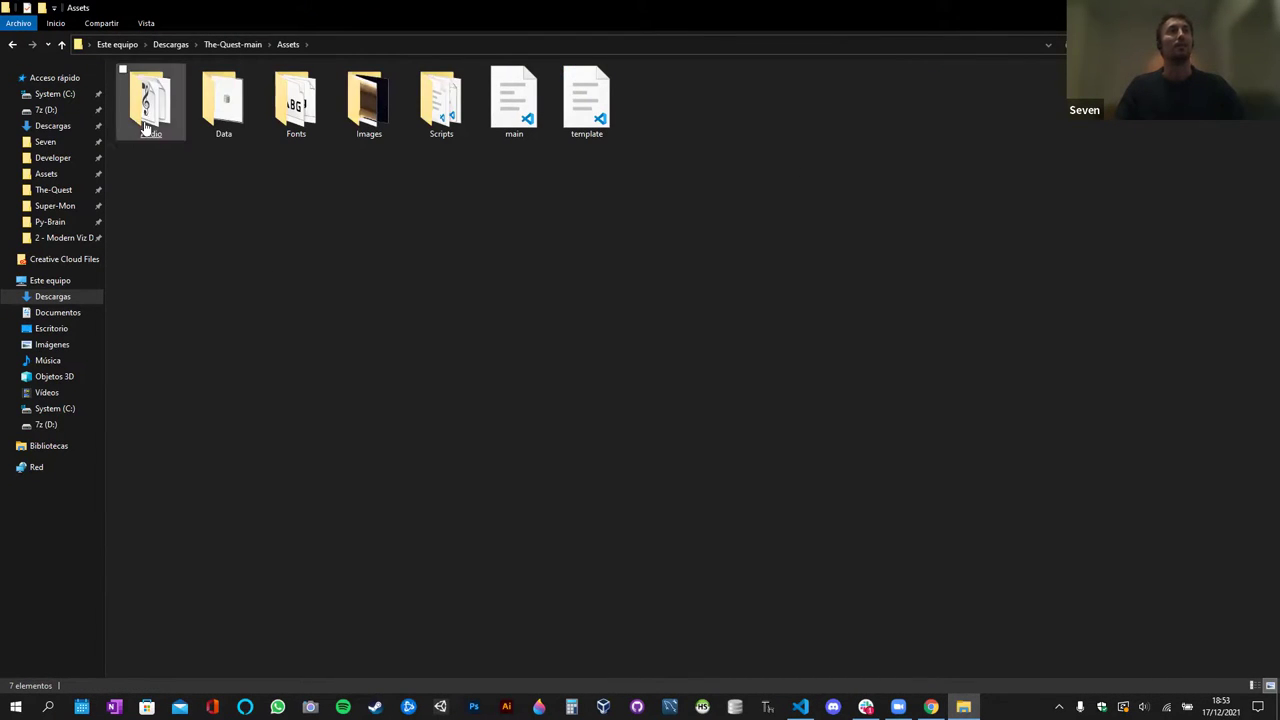
- Look inside the Audio, Data and Fonts subfolders of Assets in turn, going back to Assets after each
{"action": "double_click", "coordinate": [147, 127]}
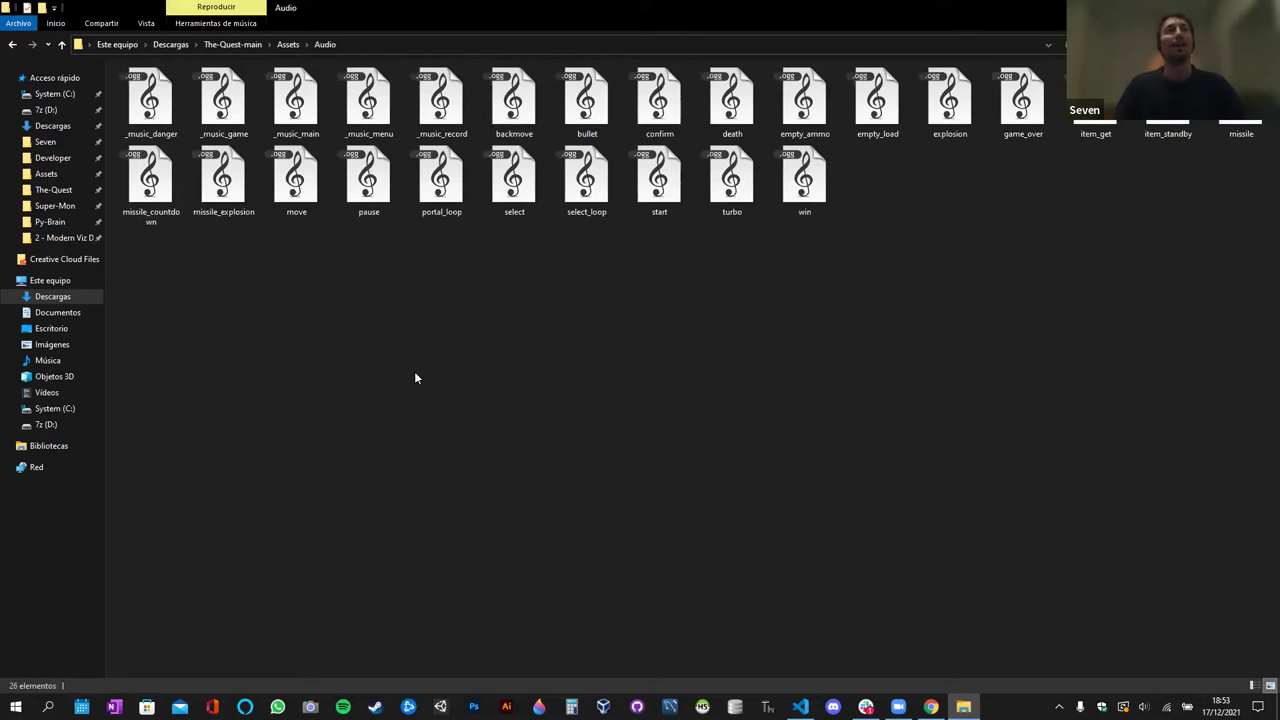
{"action": "key", "text": "alt+Left"}
{"action": "double_click", "coordinate": [226, 115]}
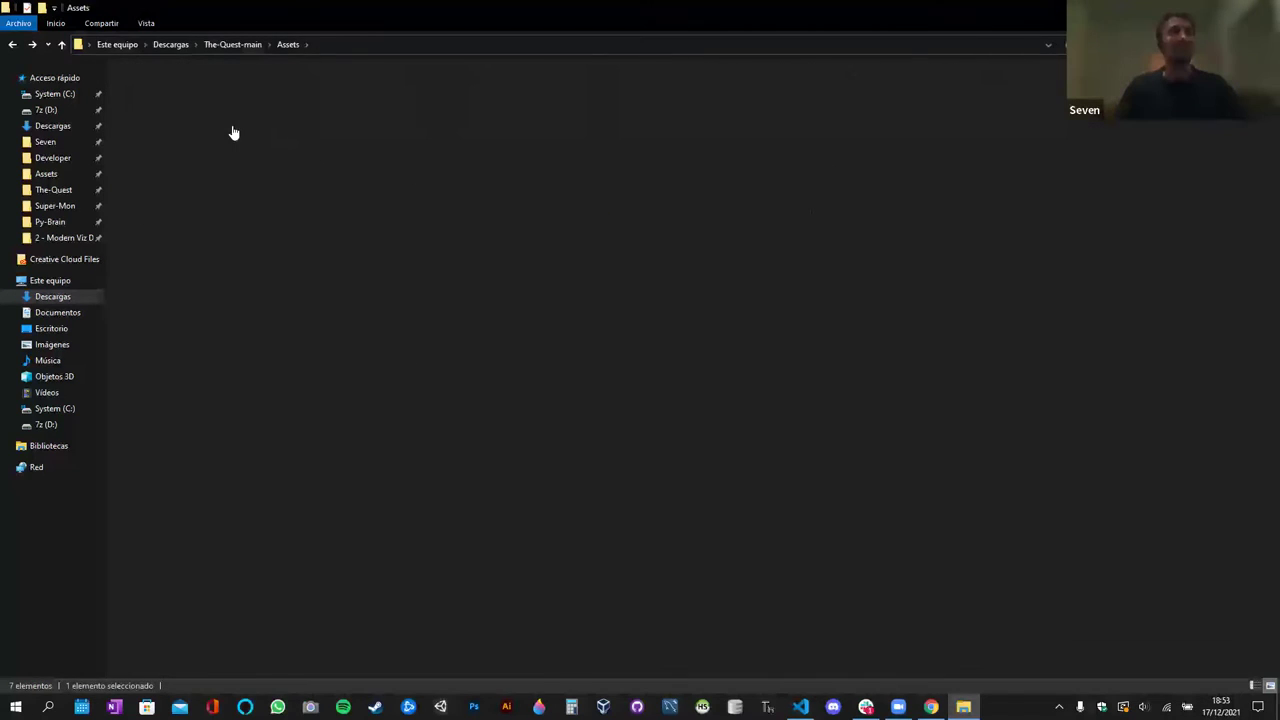
{"action": "key", "text": "alt+Left"}
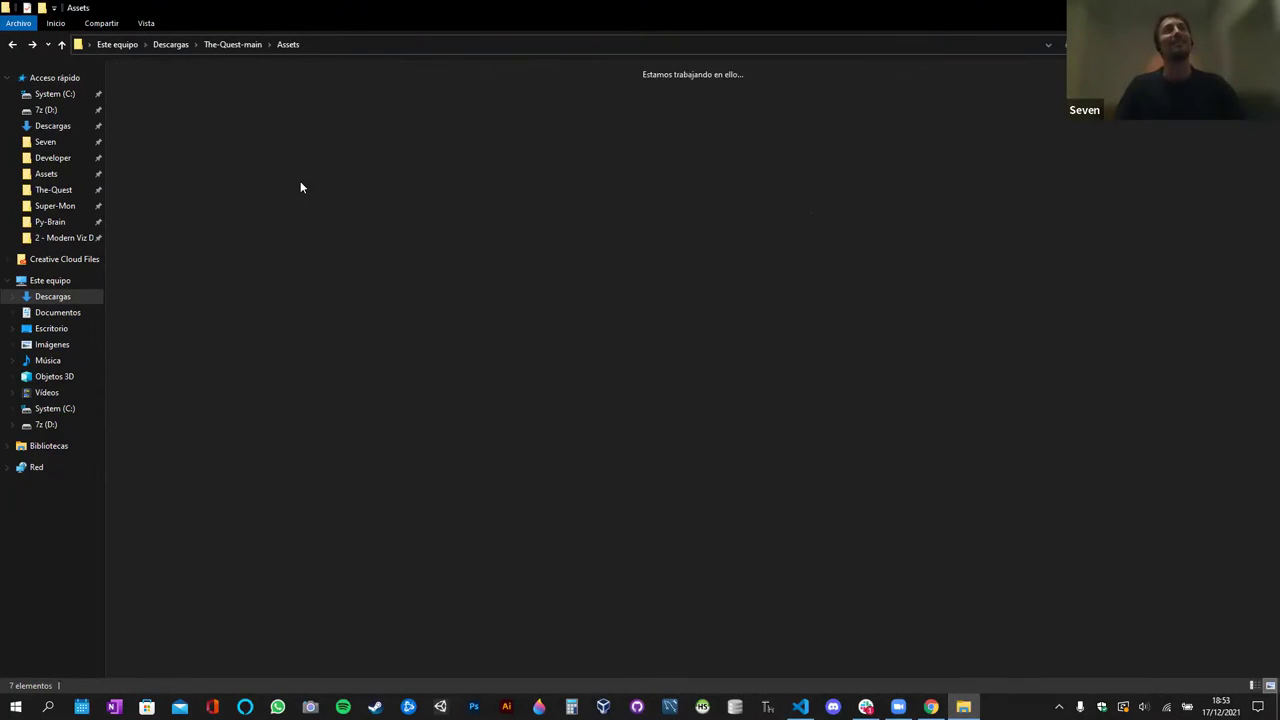
{"action": "double_click", "coordinate": [297, 126]}
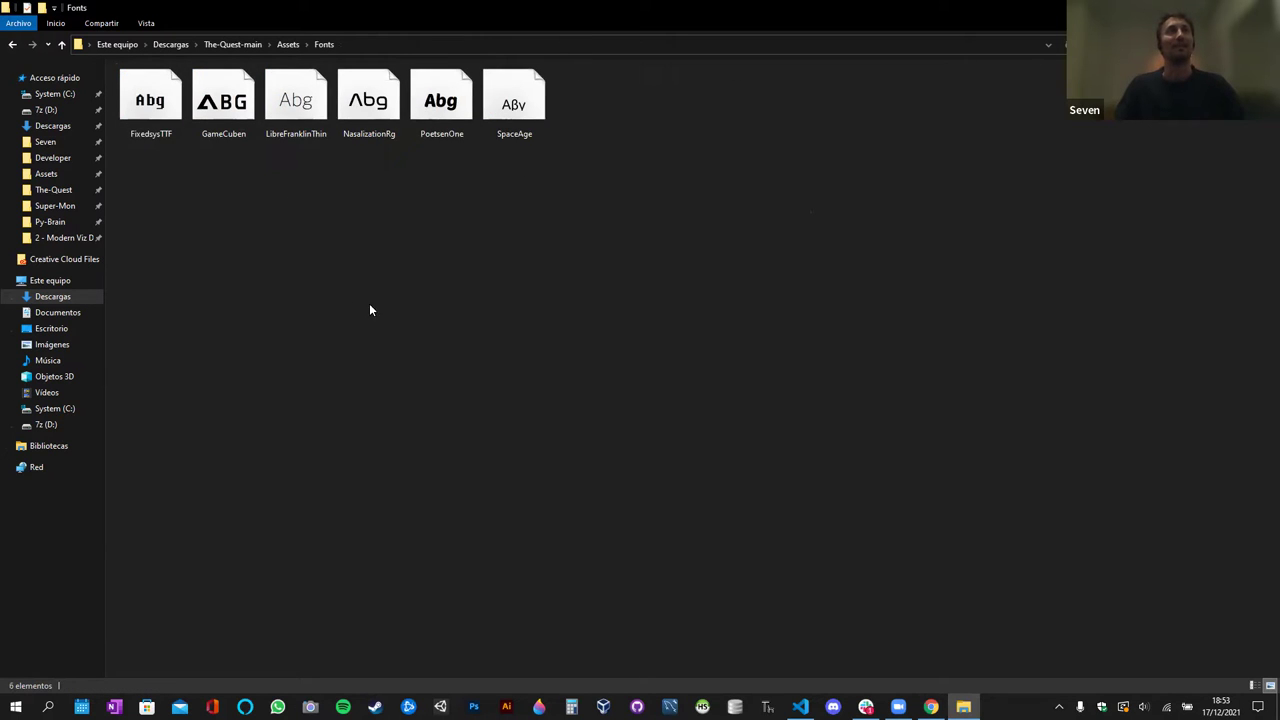
{"action": "key", "text": "alt+Left"}
- Open the Images folder and view the items and spaceships sprite sheets, closing each image after viewing it
{"action": "double_click", "coordinate": [366, 110]}
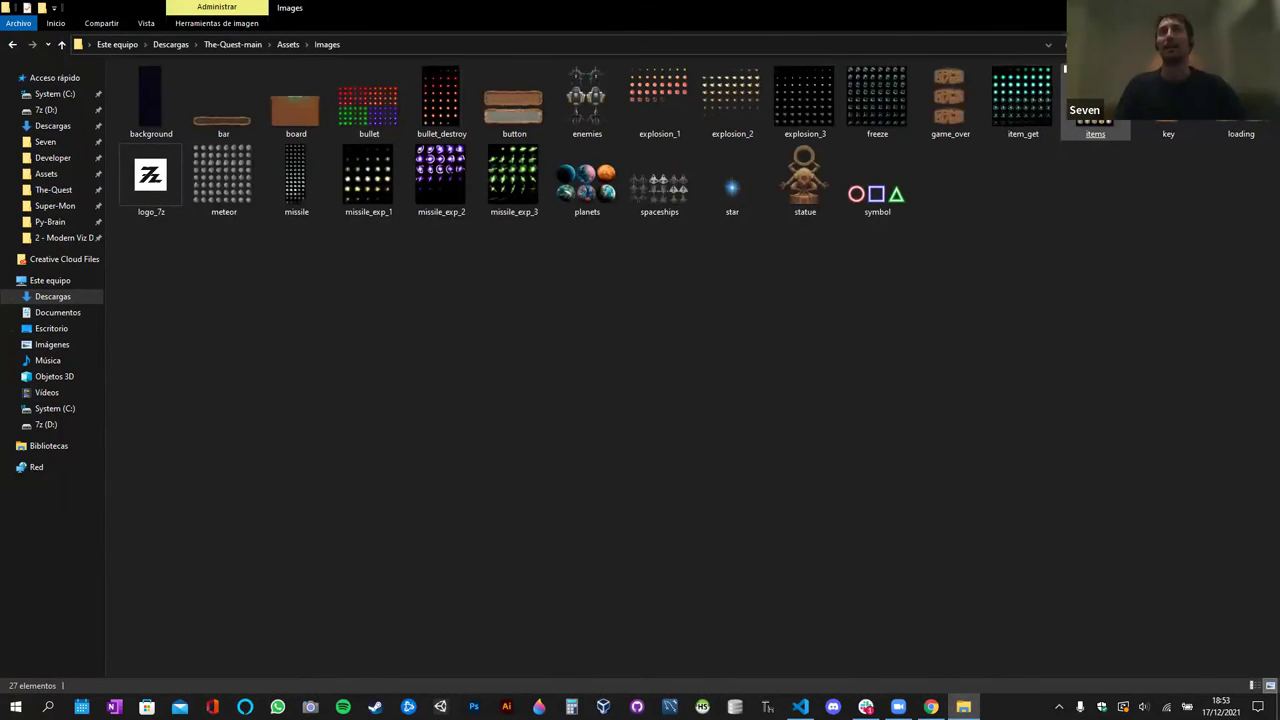
{"action": "left_click", "coordinate": [1064, 68]}
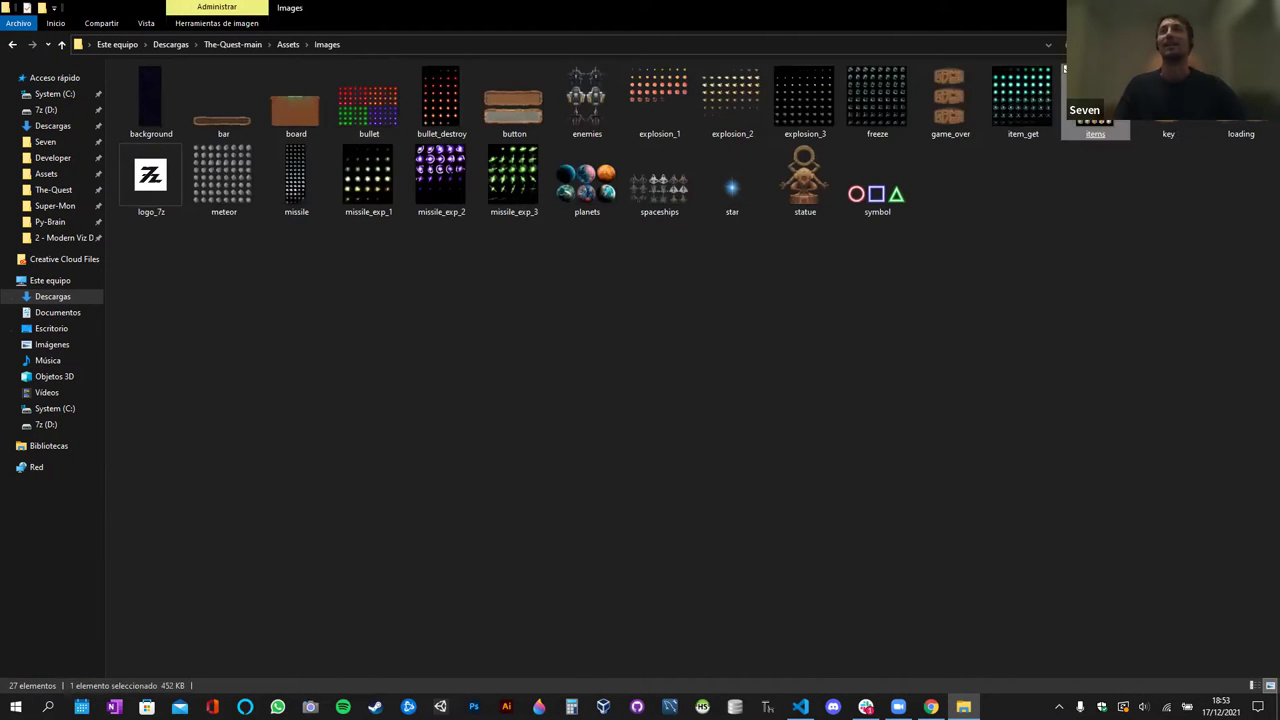
{"action": "double_click", "coordinate": [1064, 68]}
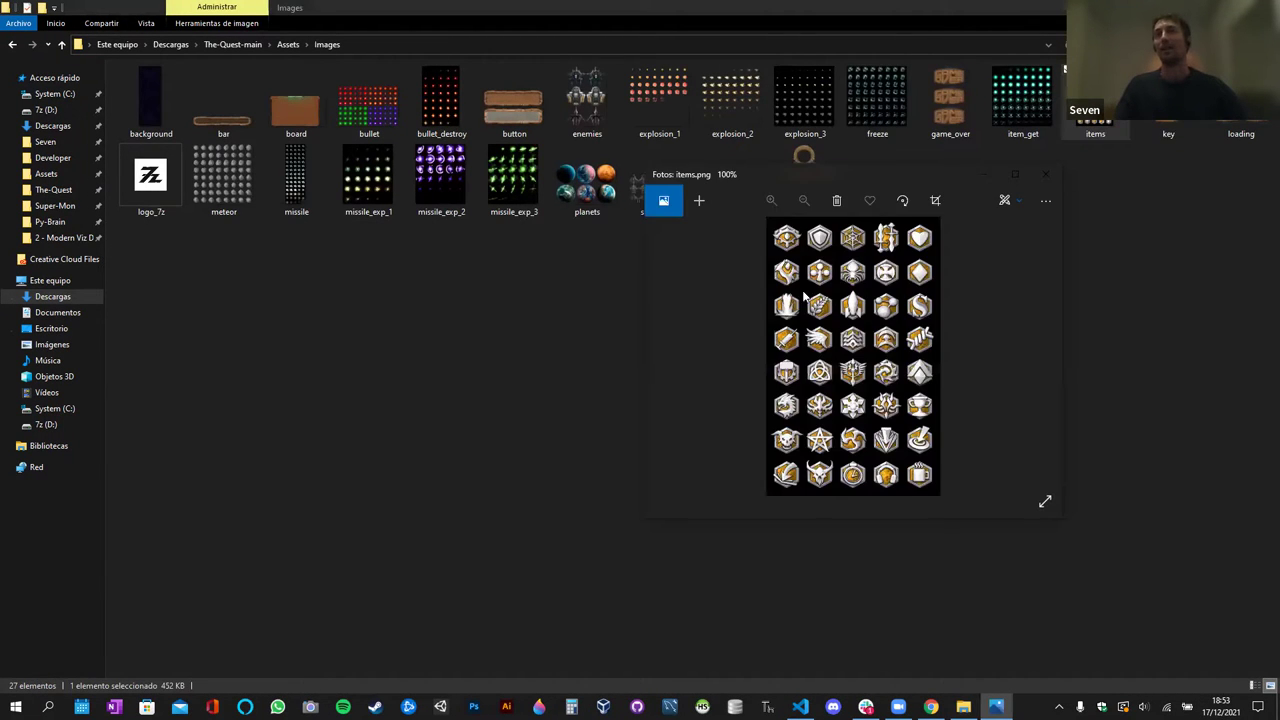
{"action": "left_click", "coordinate": [1045, 174]}
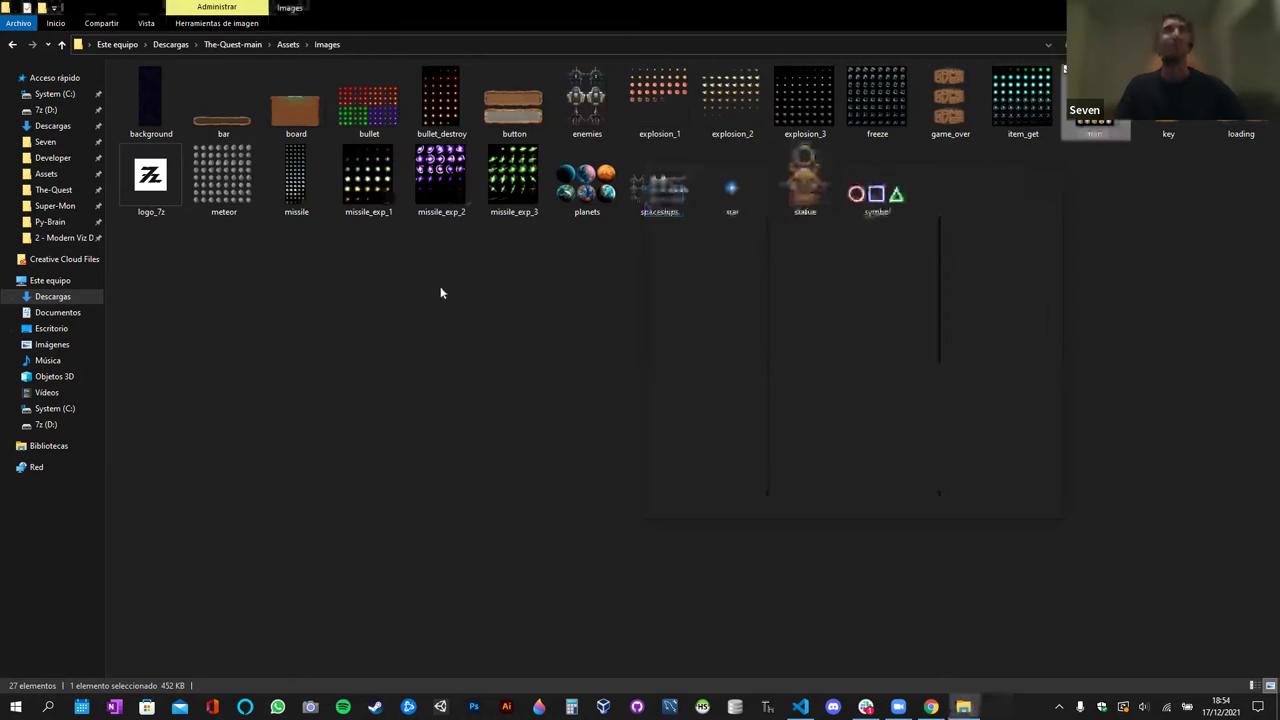
{"action": "left_click", "coordinate": [540, 250]}
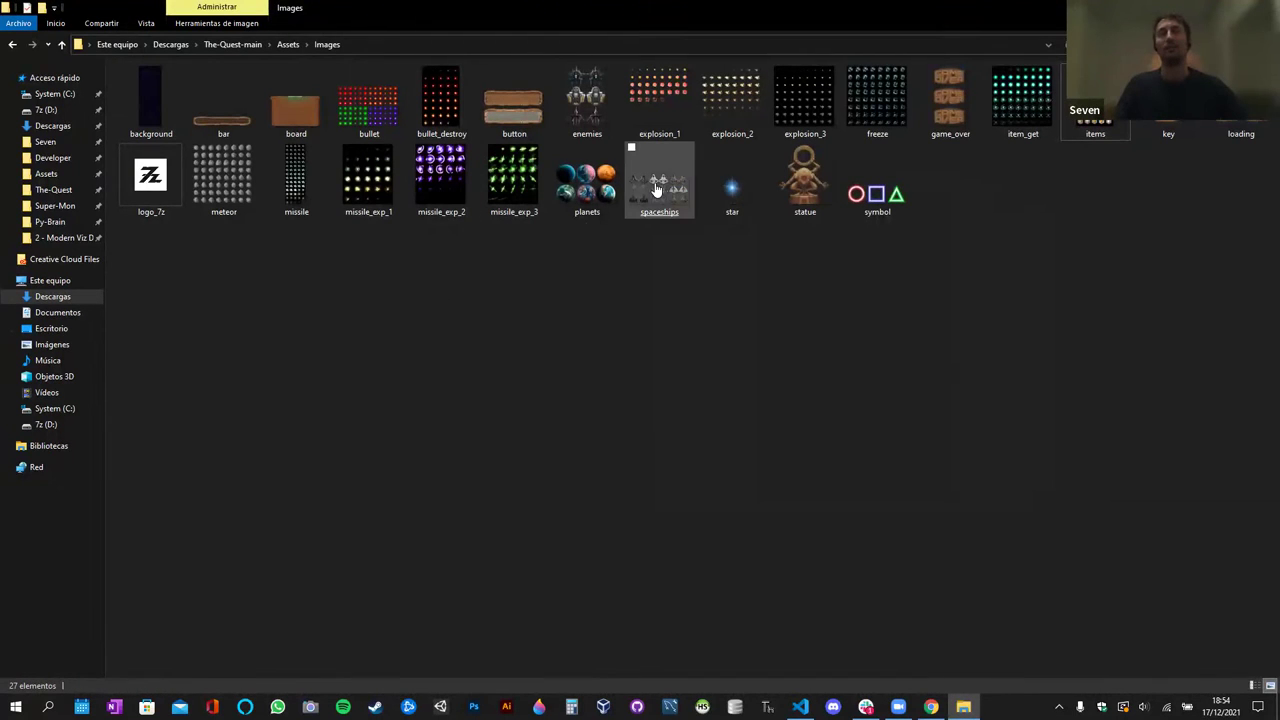
{"action": "double_click", "coordinate": [656, 190]}
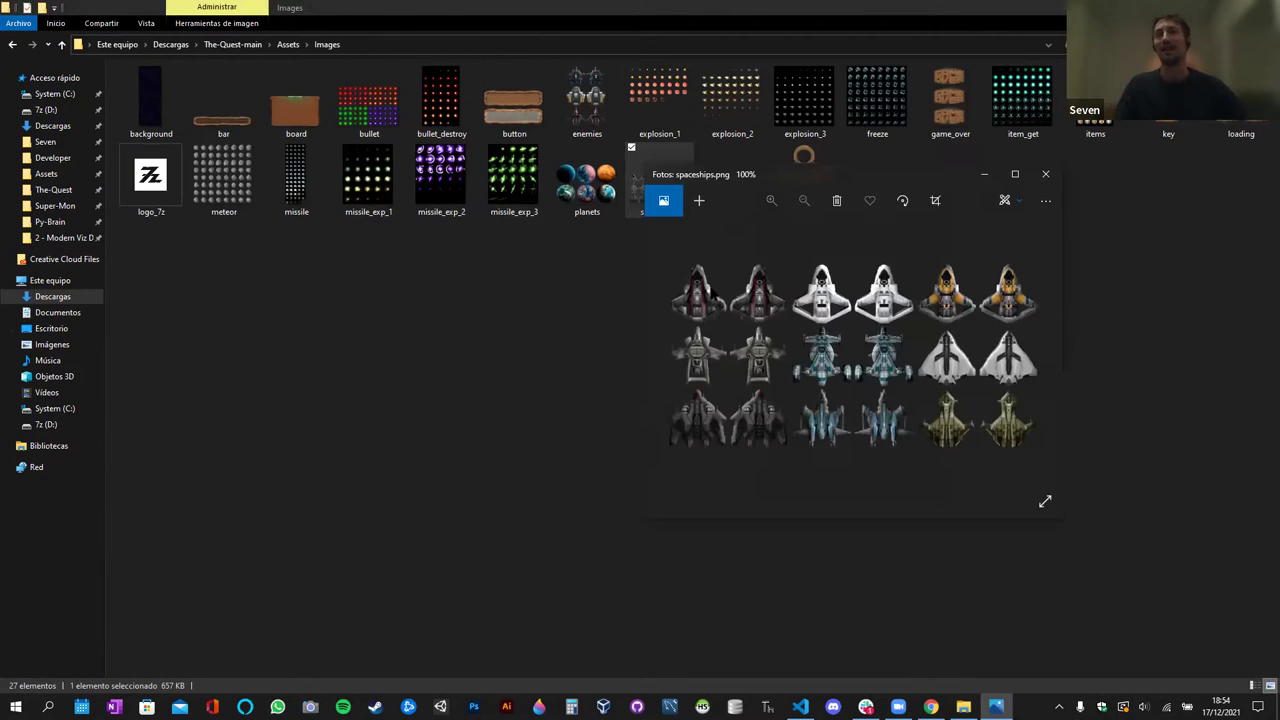
{"action": "left_click", "coordinate": [1043, 180]}
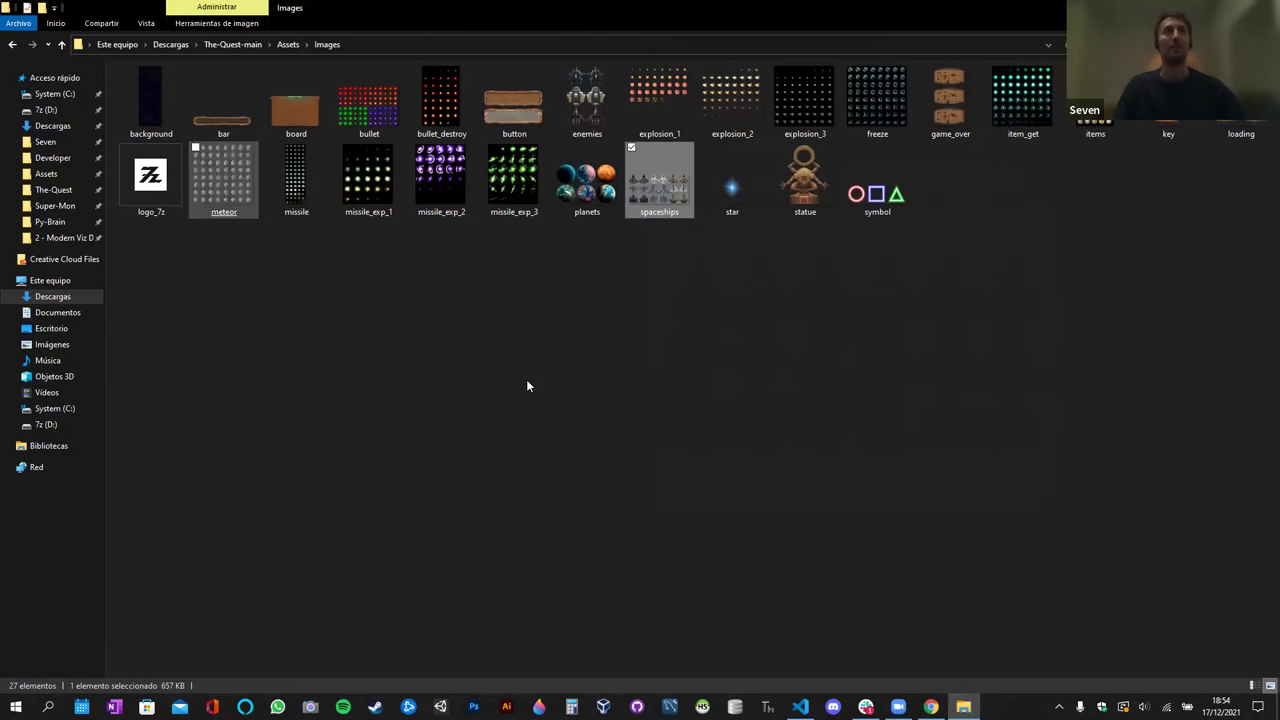
- Go back to Assets and open the Scripts folder to see the game's Python files
{"action": "left_click", "coordinate": [485, 404]}
{"action": "key", "text": "BackSpace"}
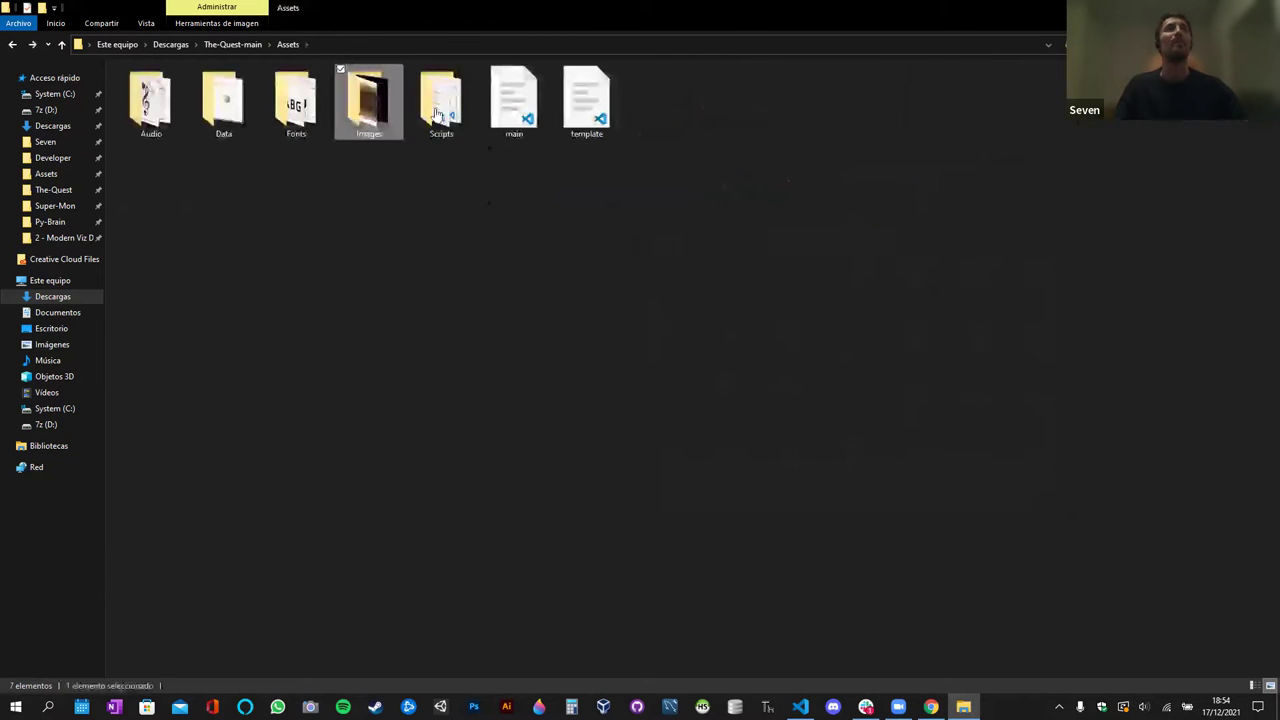
{"action": "double_click", "coordinate": [437, 98]}
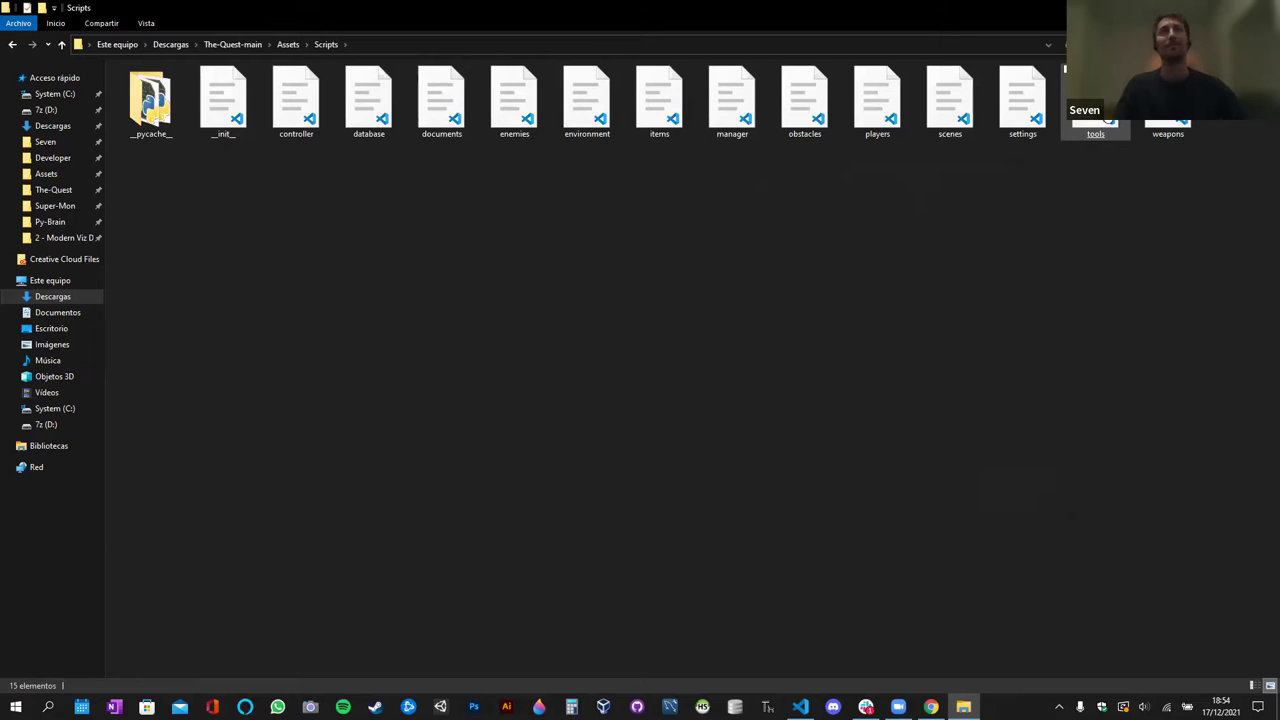
- Go back to Assets, open the BBDD database from the Data folder, and display the GAMMER table's records
{"action": "key", "text": "BackSpace"}
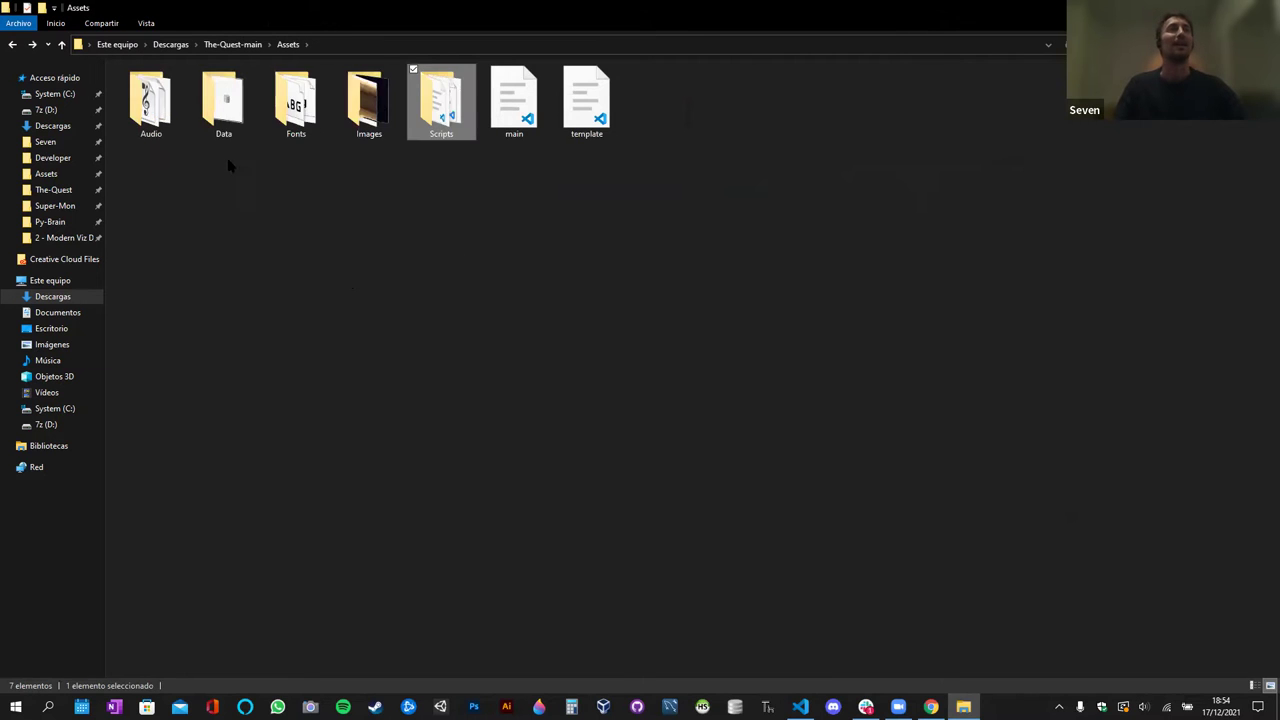
{"action": "double_click", "coordinate": [239, 118]}
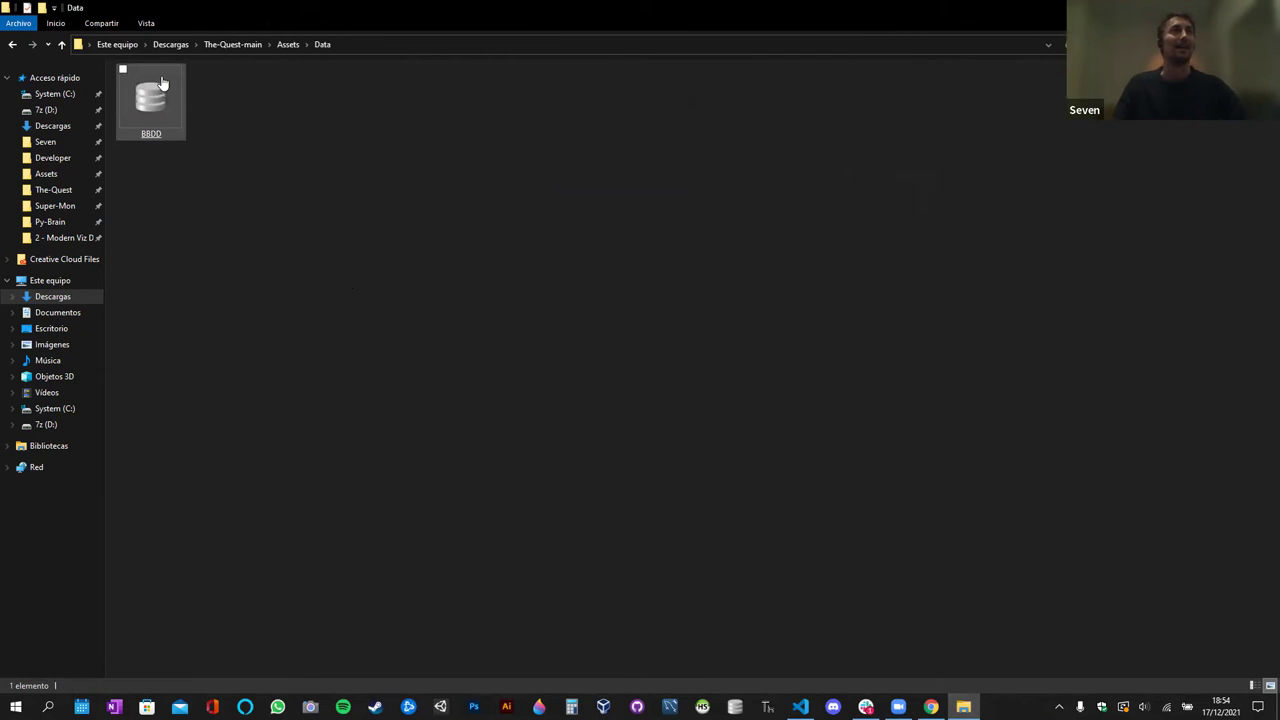
{"action": "left_click", "coordinate": [160, 102]}
{"action": "double_click", "coordinate": [159, 96]}
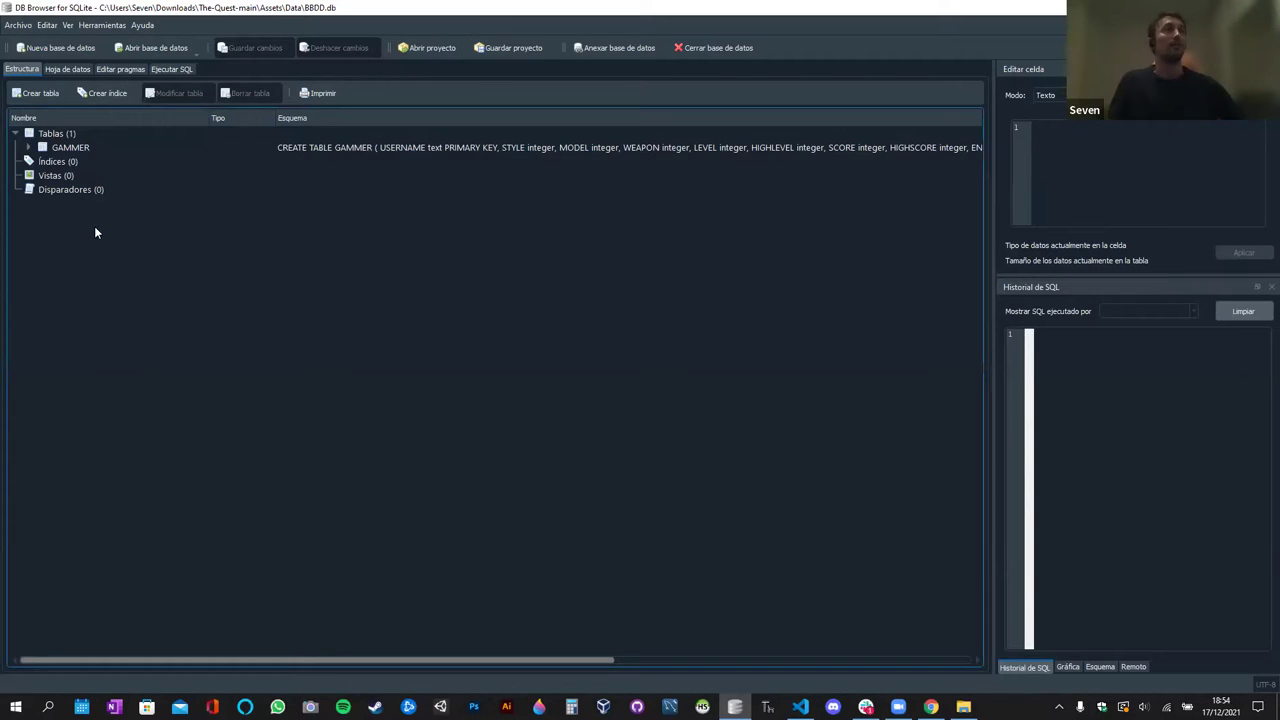
{"action": "left_click", "coordinate": [66, 69]}
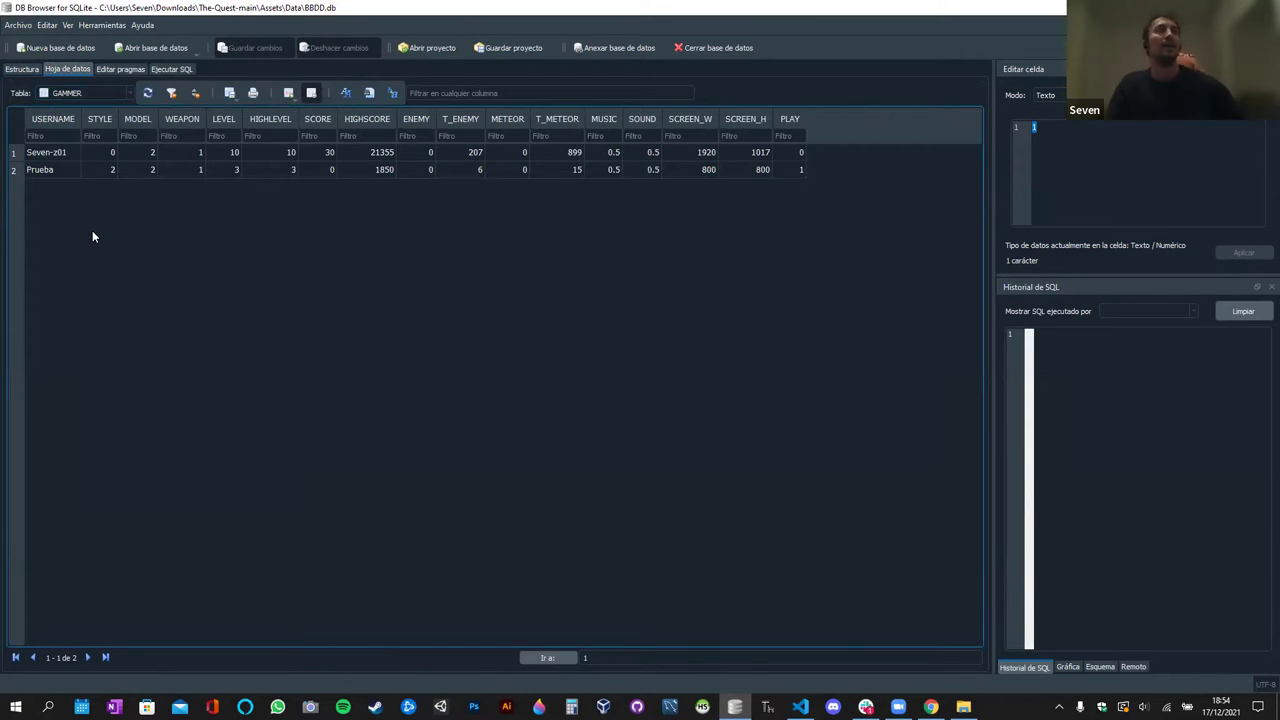
- Examine the player records in the GAMMER table, looking at the USERNAME and PLAY columns
{"action": "left_click", "coordinate": [46, 171]}
{"action": "left_click", "coordinate": [37, 155]}
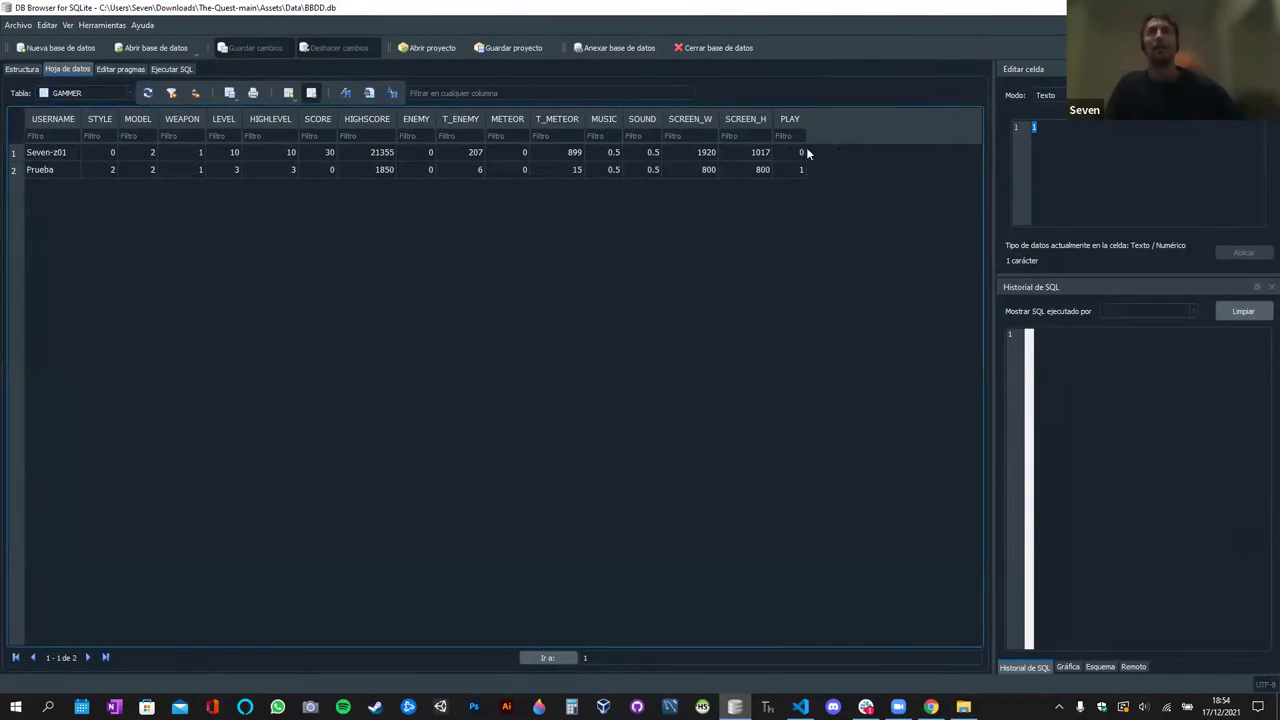
{"action": "left_click", "coordinate": [64, 153]}
{"action": "left_click", "coordinate": [66, 171]}
{"action": "left_click", "coordinate": [38, 156]}
{"action": "left_click", "coordinate": [147, 92]}
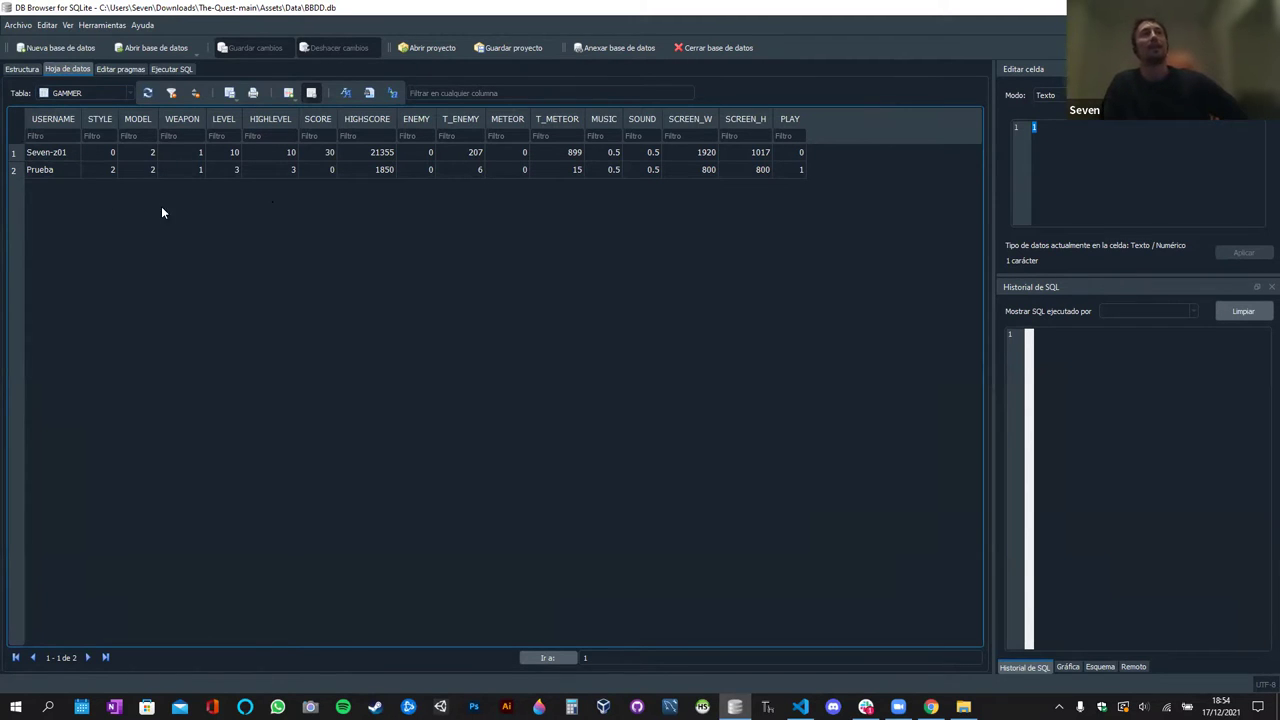
{"action": "left_click", "coordinate": [797, 168]}
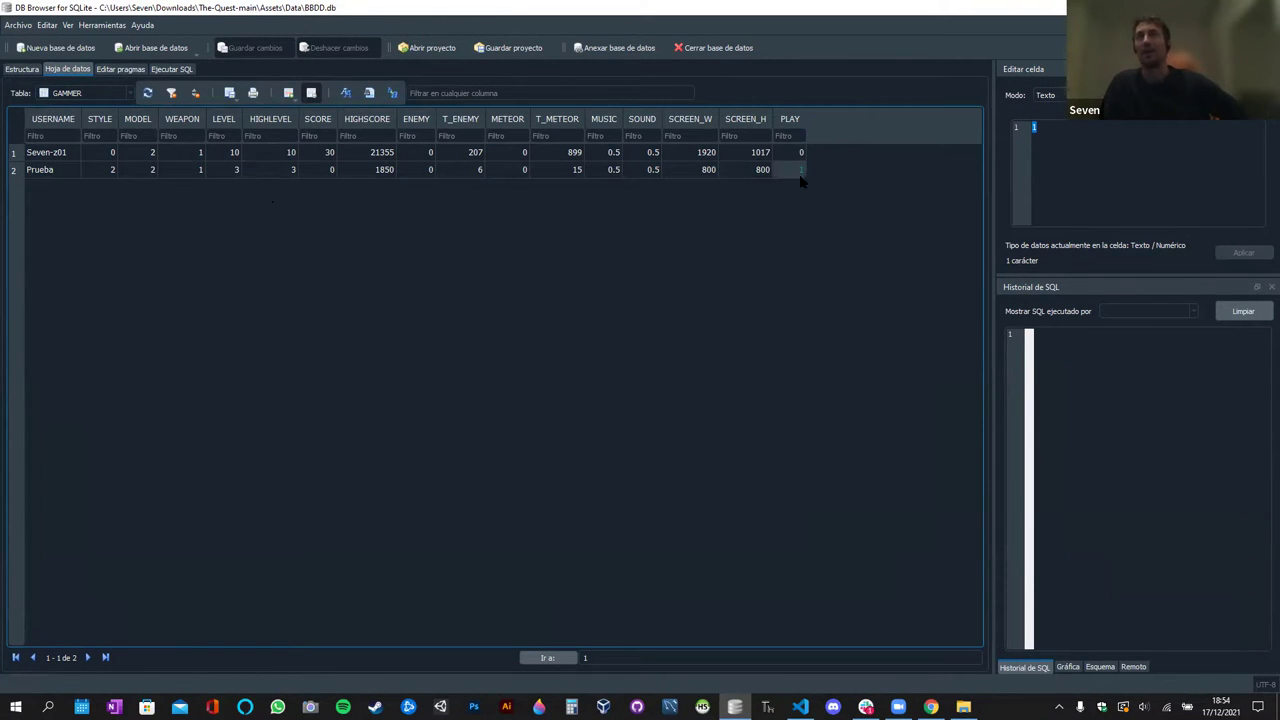
{"action": "double_click", "coordinate": [795, 172]}
{"action": "key", "text": "Return"}
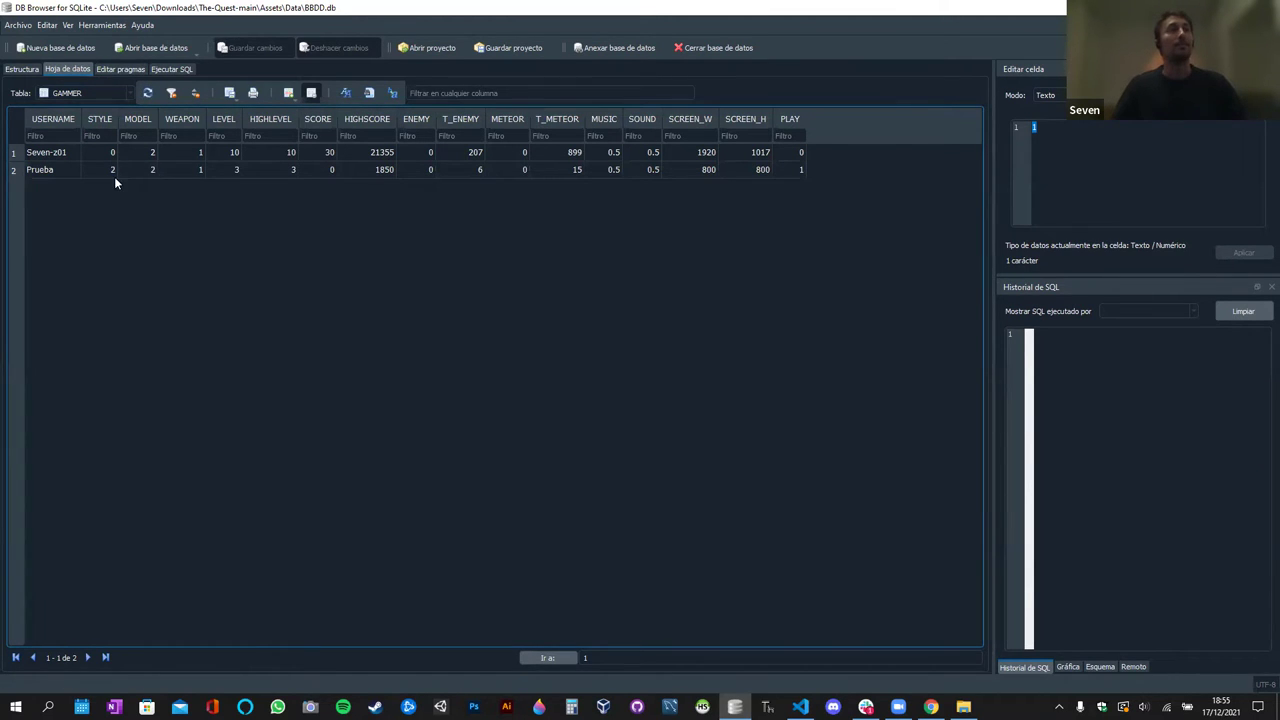
- Examine the second player's STYLE, MODEL, LEVEL, HIGHLEVEL and ENEMY values, as well as the PLAY column
{"action": "type", "text": "2"}
{"action": "left_click", "coordinate": [152, 173]}
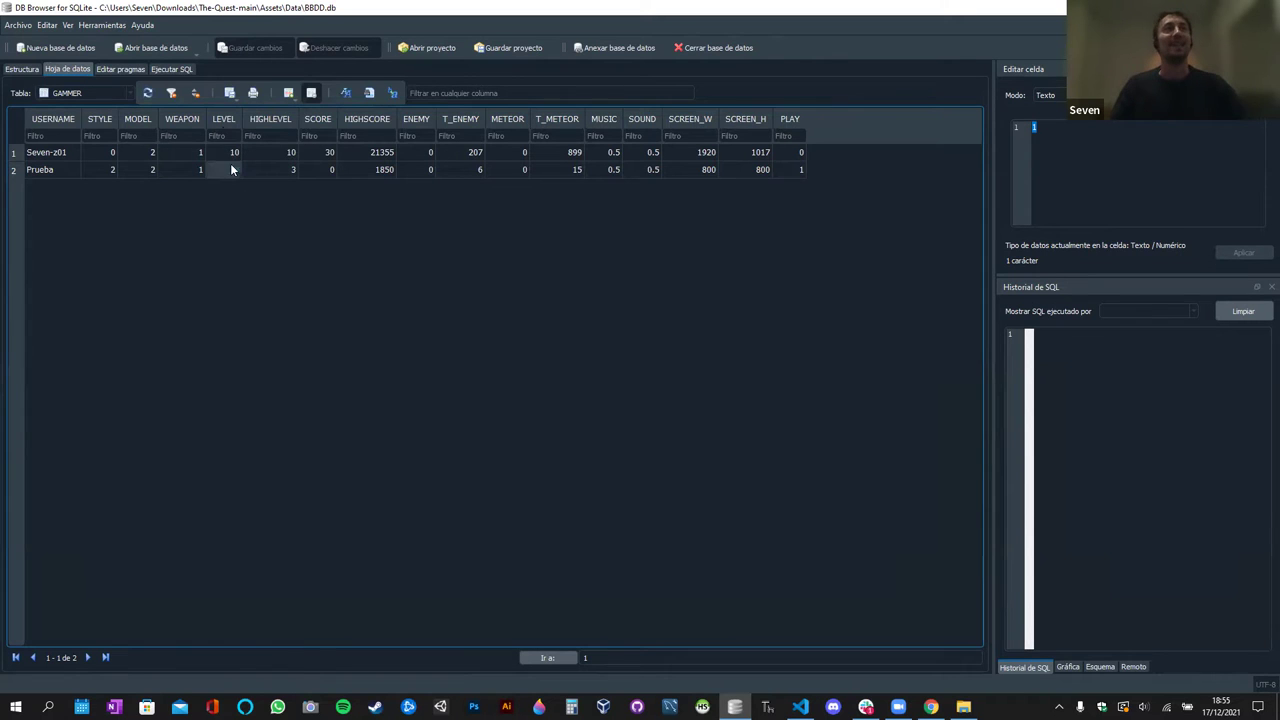
{"action": "double_click", "coordinate": [282, 170]}
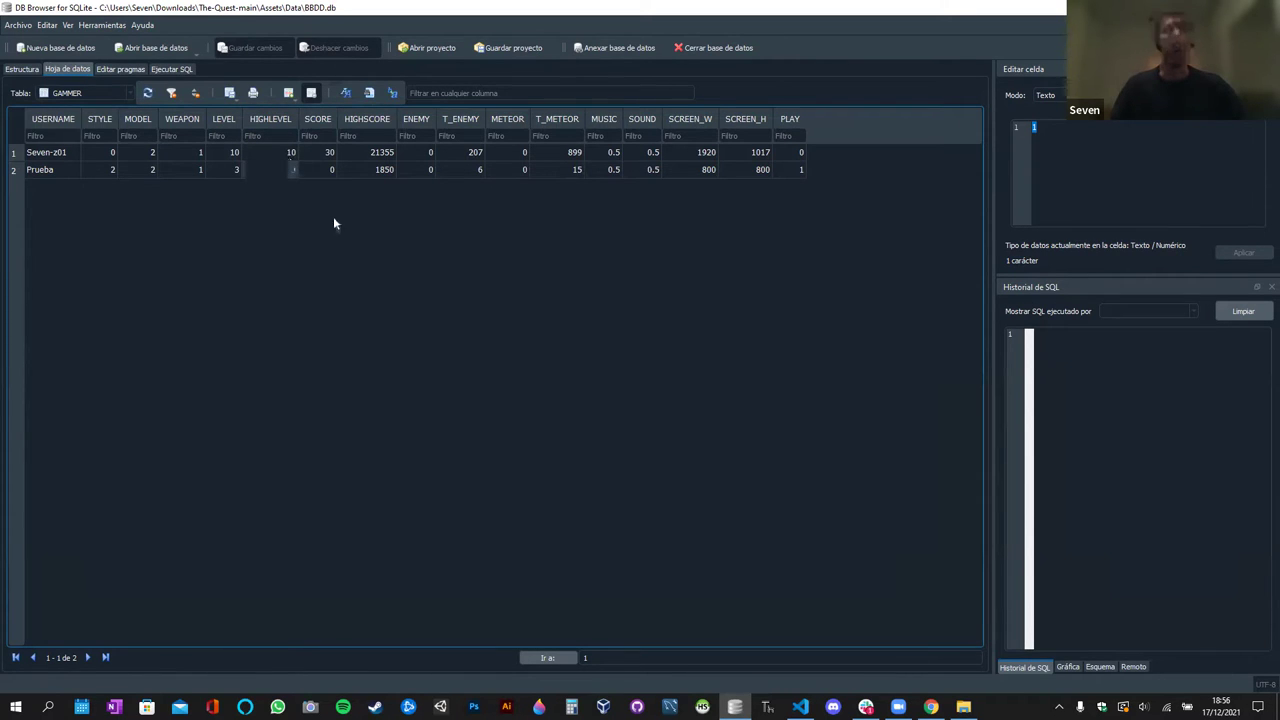
{"action": "key", "text": "Return"}
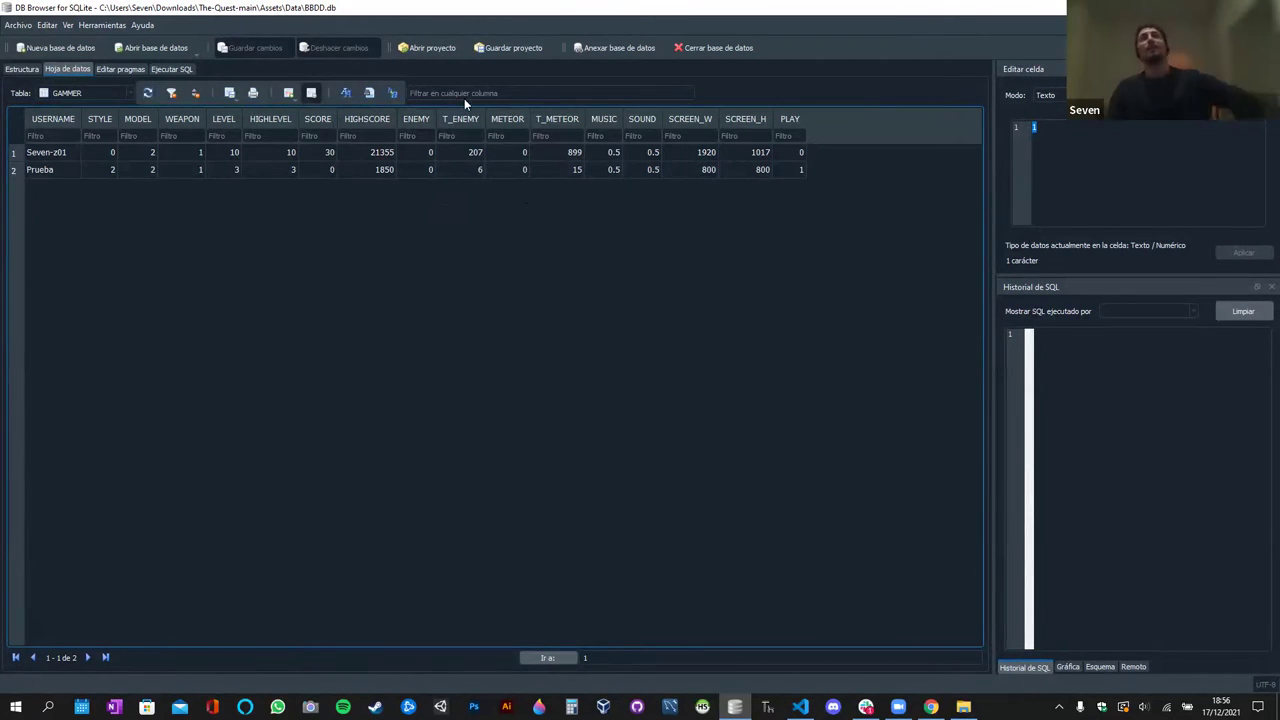
{"action": "left_click", "coordinate": [418, 169]}
{"action": "left_click", "coordinate": [418, 169]}
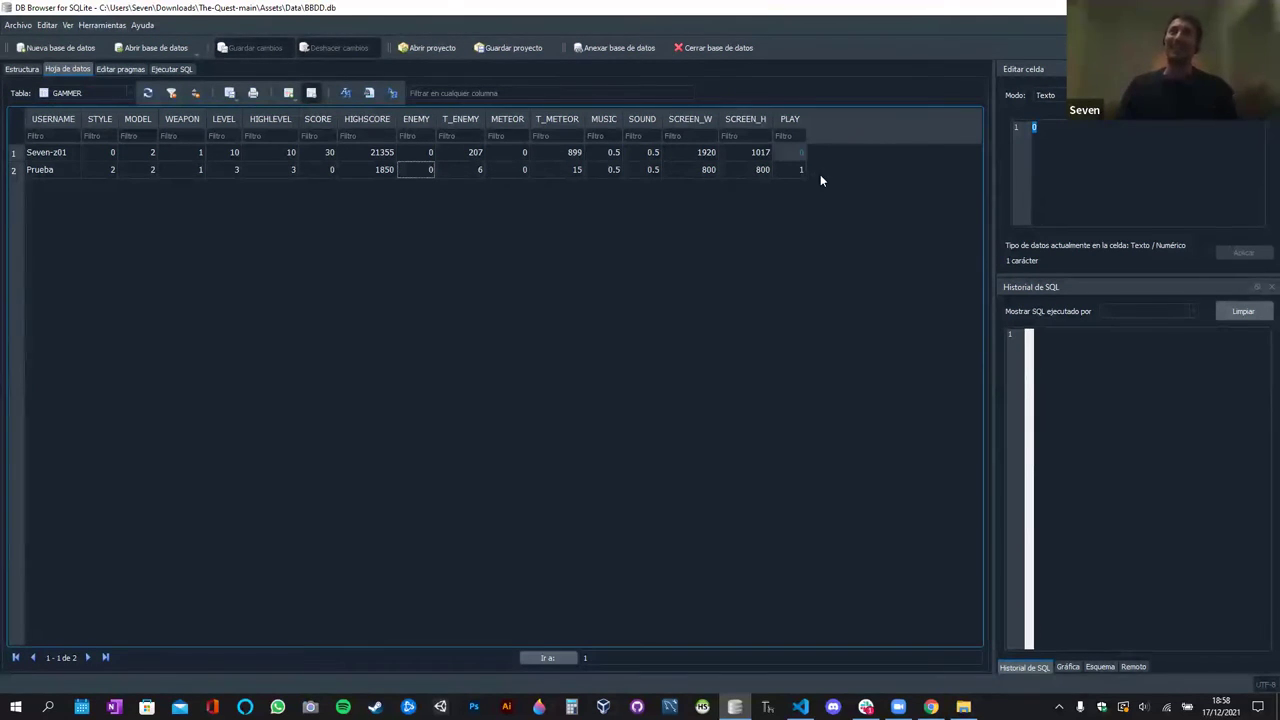
{"action": "left_click", "coordinate": [80, 275]}
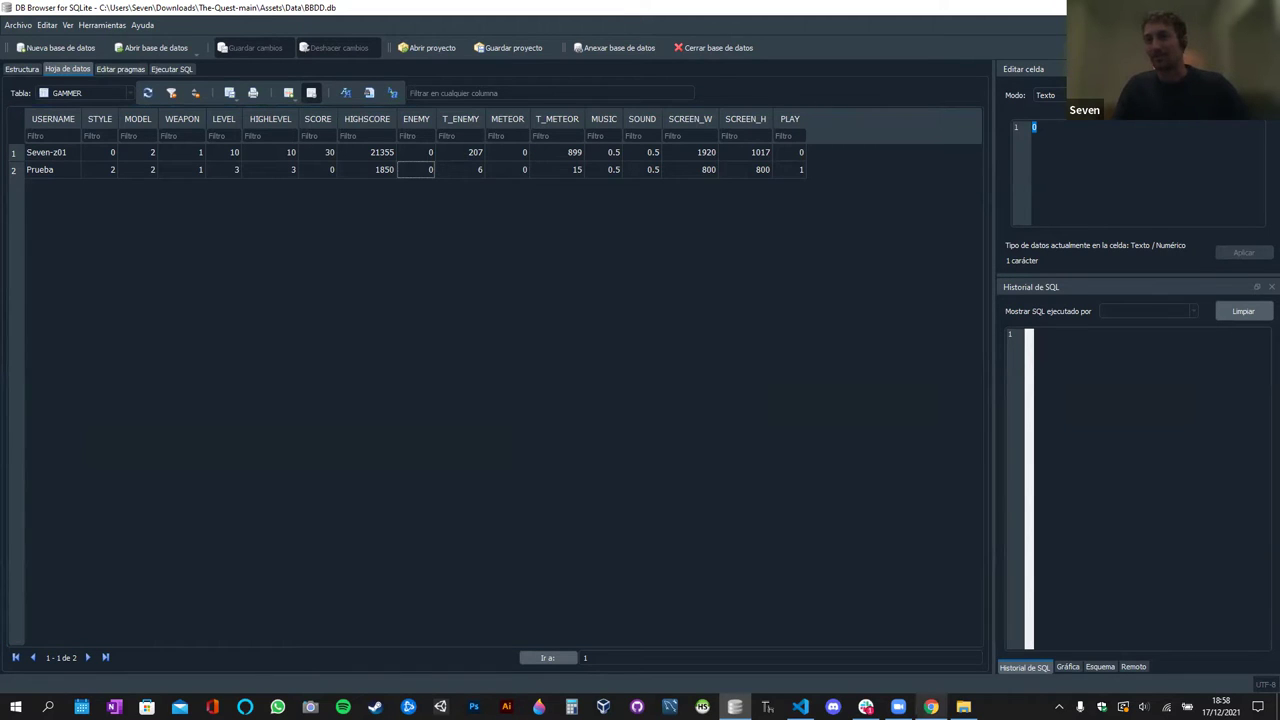
- Switch to Visual Studio Code and run main.py to launch The Quest game
{"action": "mouse_move", "coordinate": [931, 707]}
{"action": "left_click", "coordinate": [800, 707]}
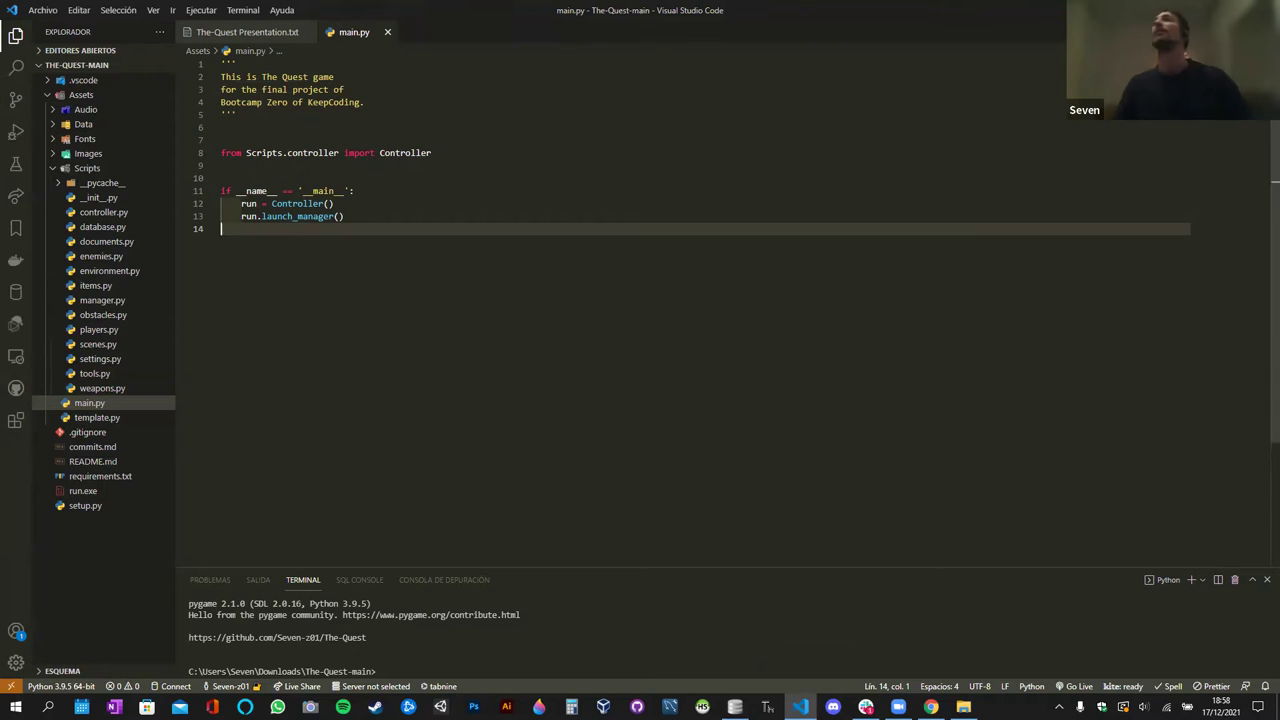
{"action": "key", "text": "ctrl+shift+e"}
{"action": "key", "text": "F5"}
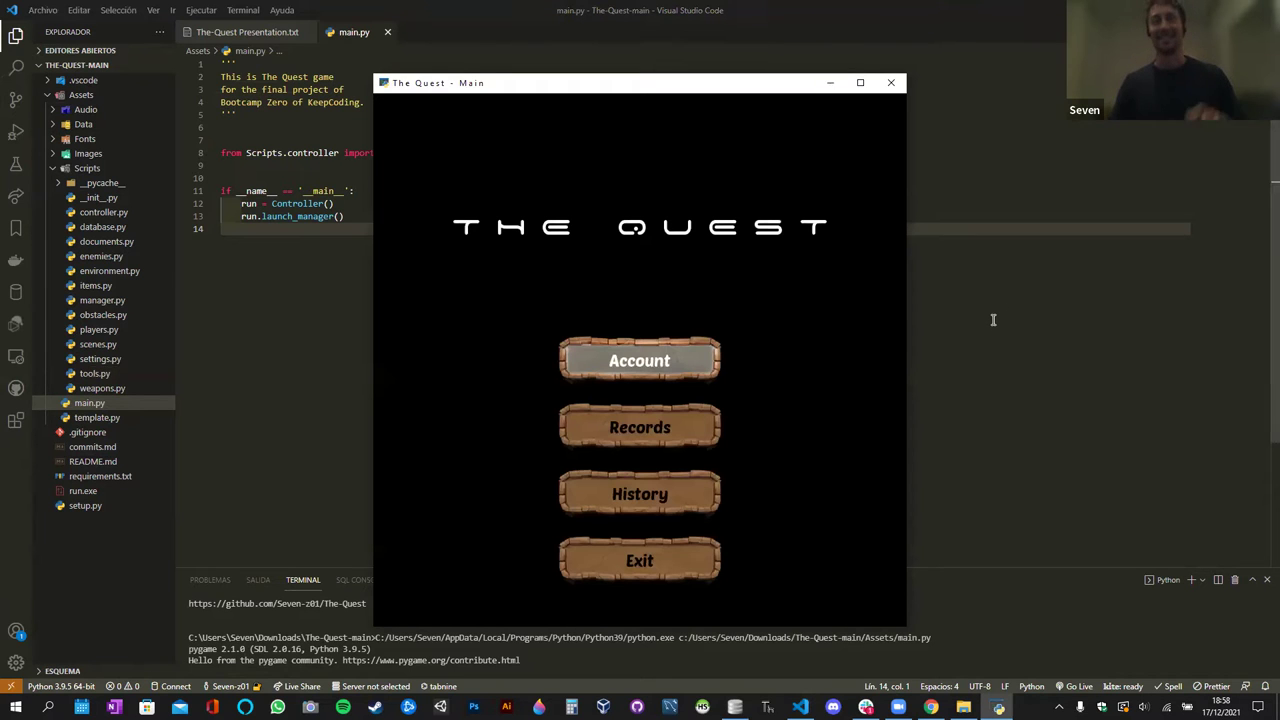
- Go through the options of the game's main menu and view the History text
{"action": "key", "text": "Down"}
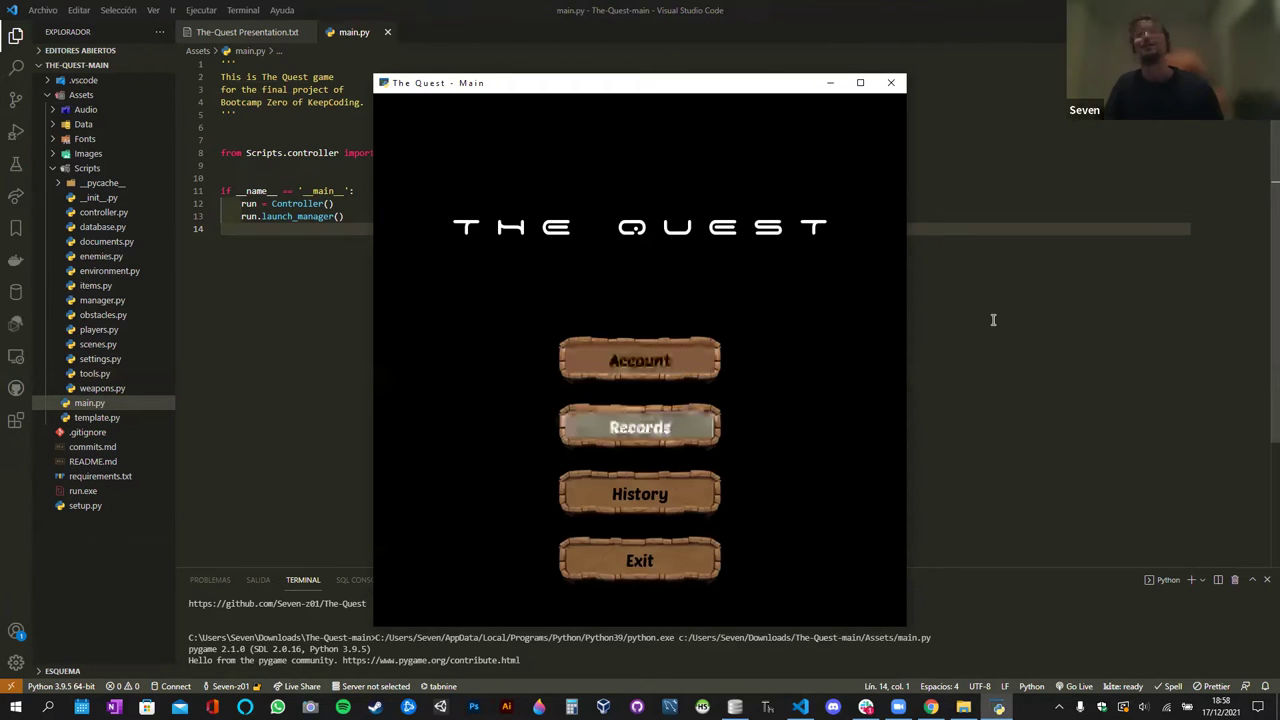
{"action": "key", "text": "Down"}
{"action": "key", "text": "Down"}
{"action": "key", "text": "Up"}
{"action": "key", "text": "Up"}
{"action": "key", "text": "Up"}
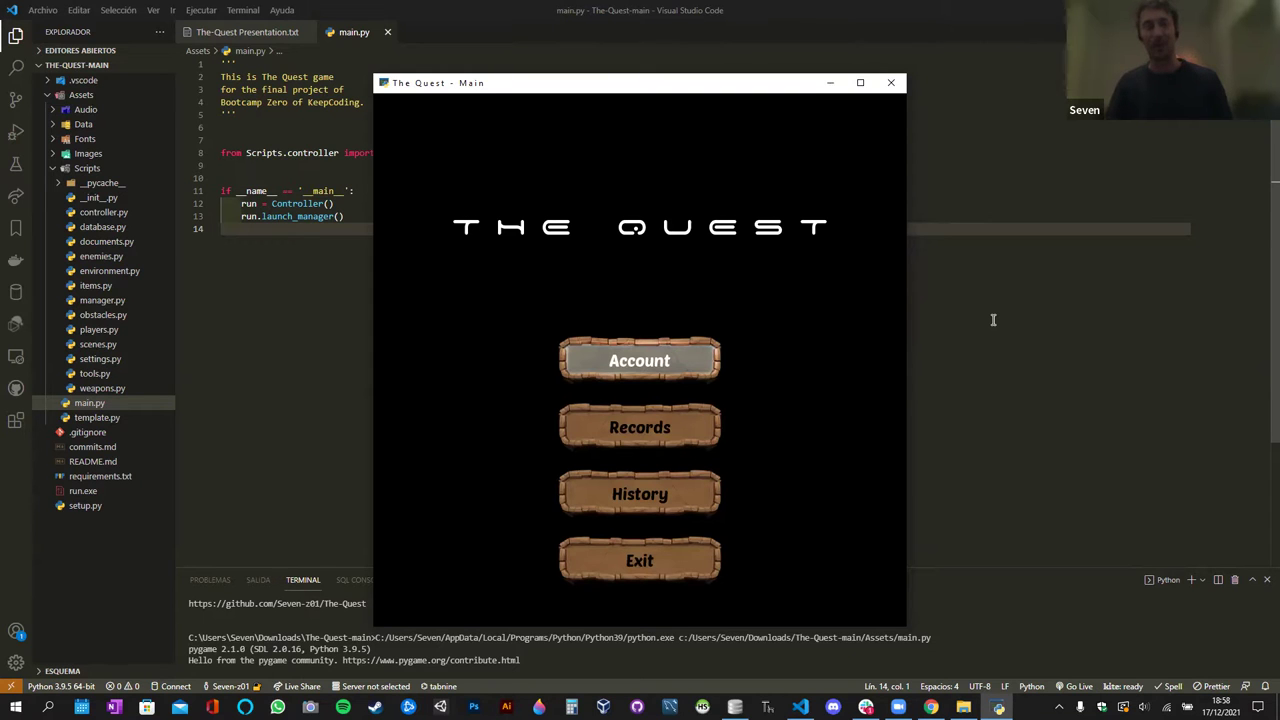
{"action": "key", "text": "Down"}
{"action": "key", "text": "Down"}
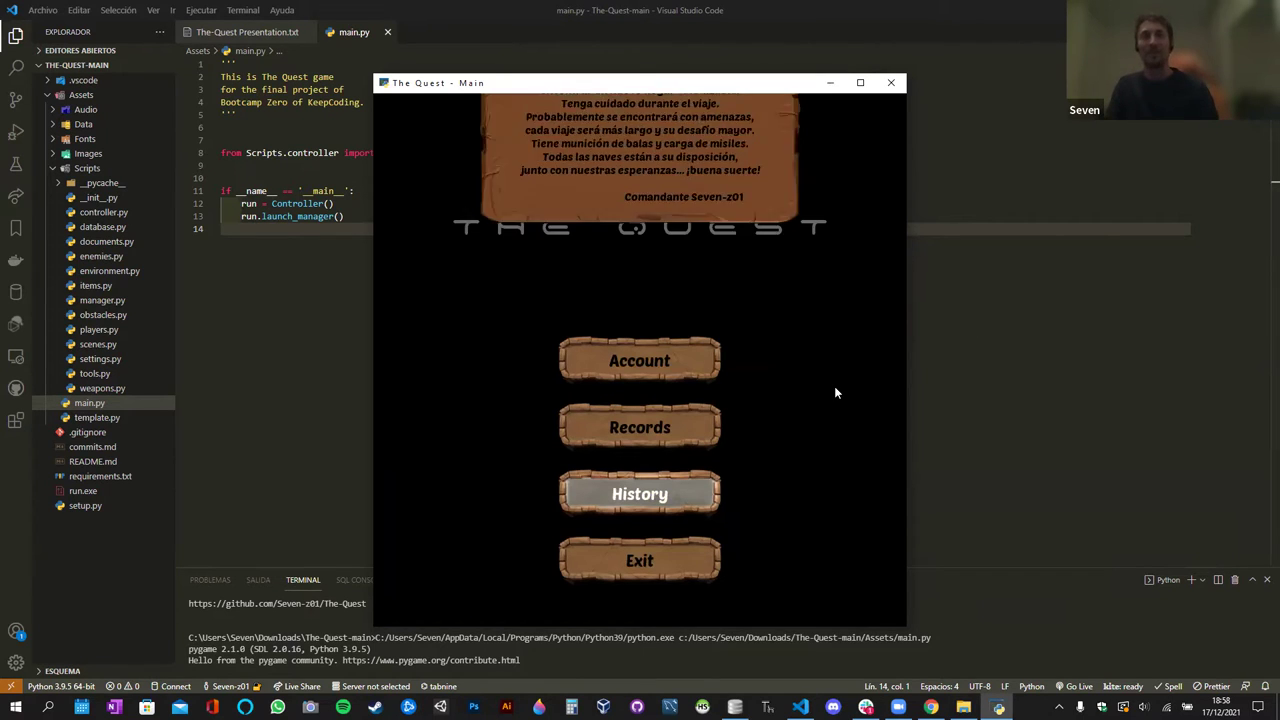
- Open the Records screen from the game's main menu to view the high scores, and choose Credits there
{"action": "key", "text": "Up"}
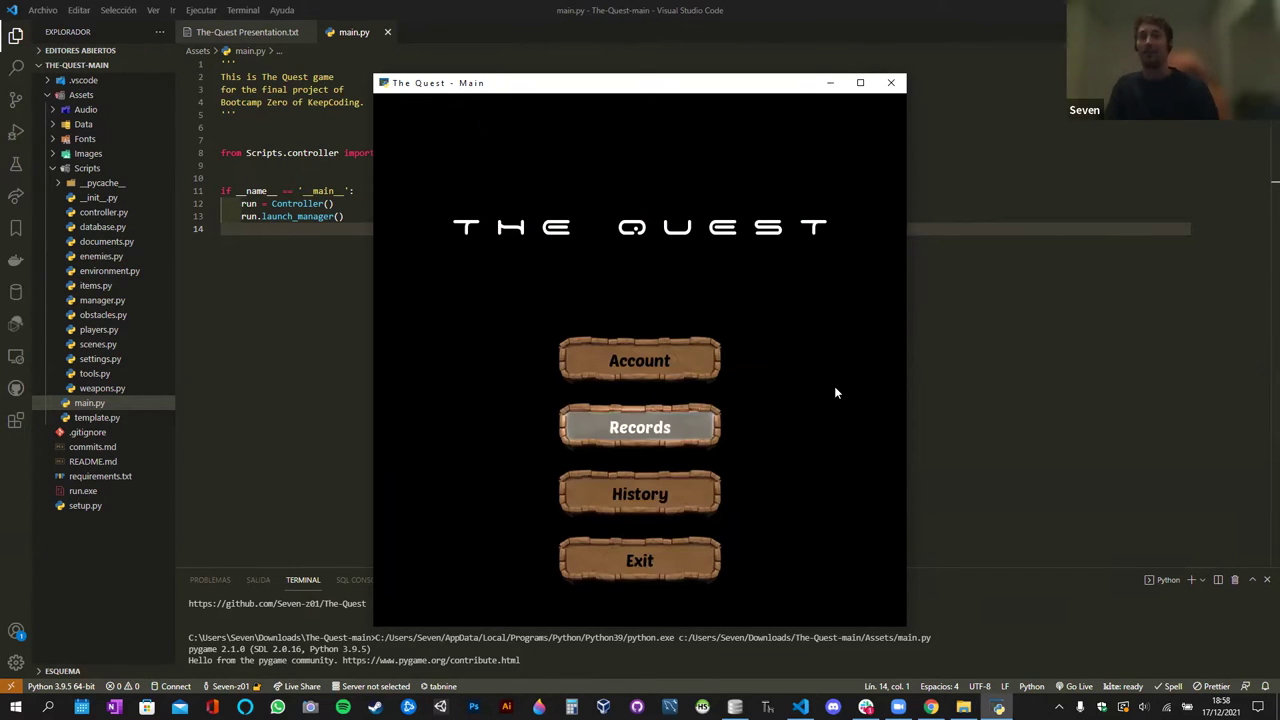
{"action": "key", "text": "Return"}
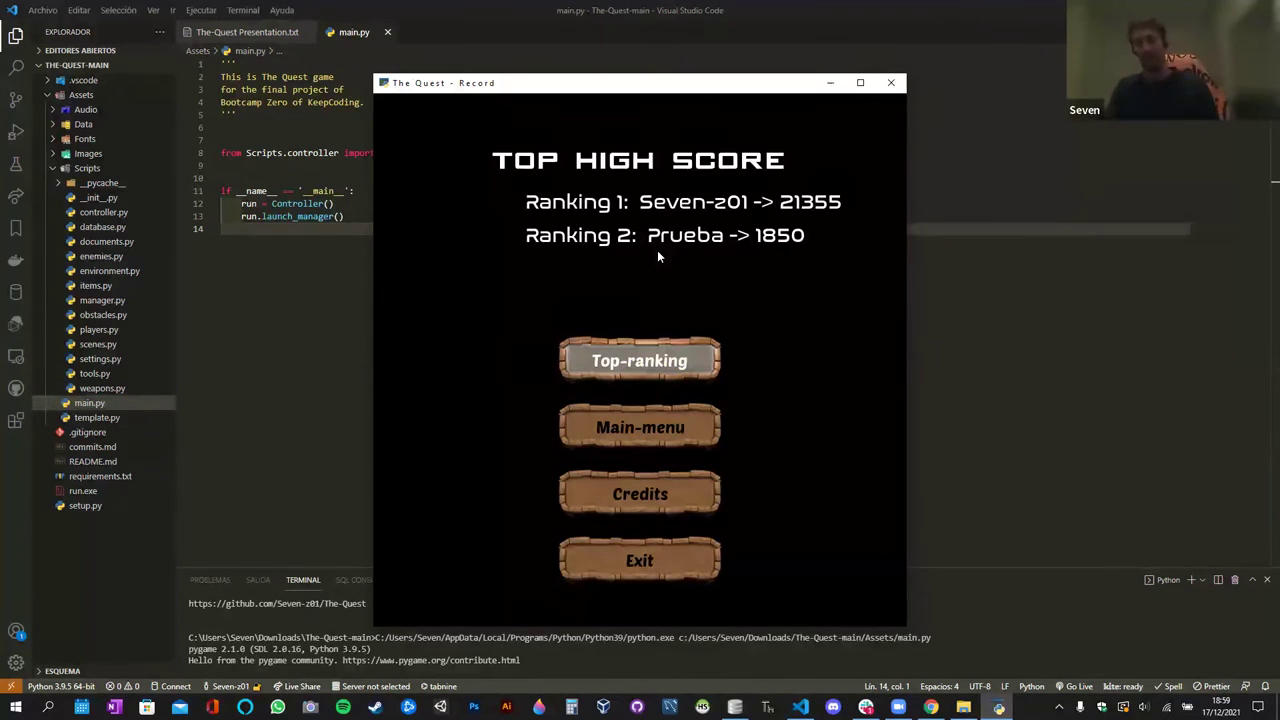
{"action": "key", "text": "Down"}
{"action": "key", "text": "Down"}
{"action": "key", "text": "Return"}
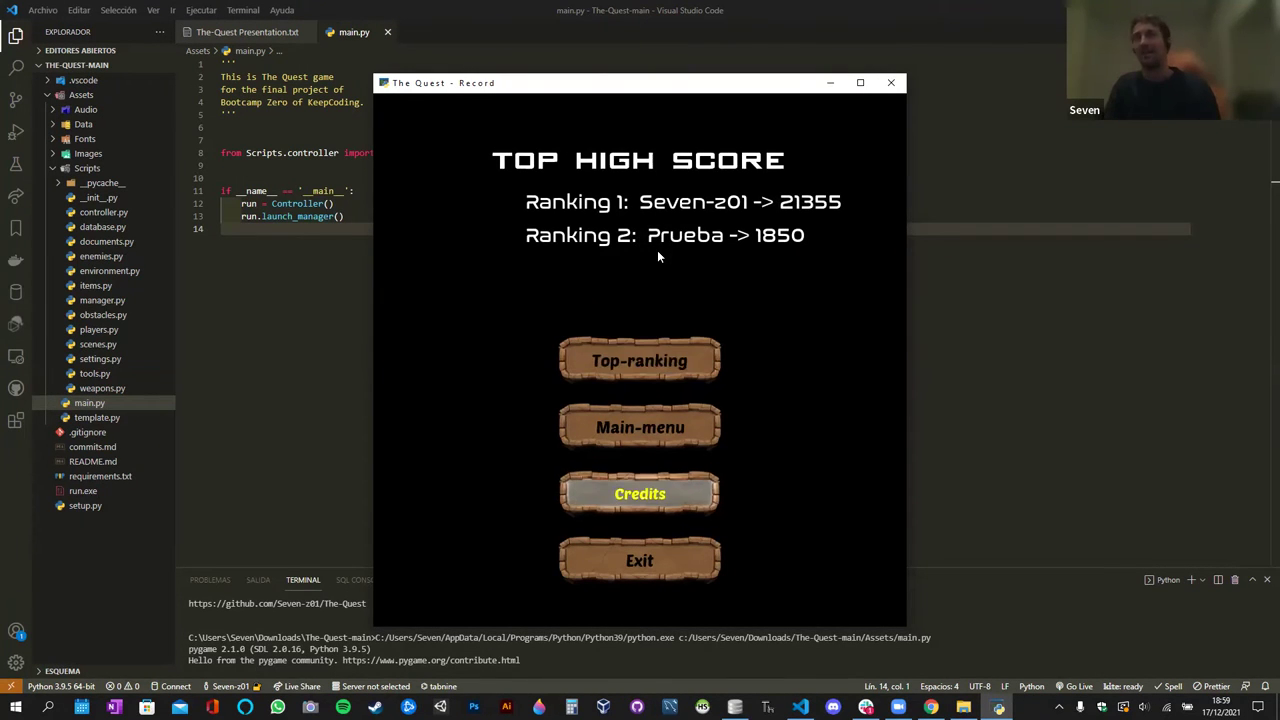